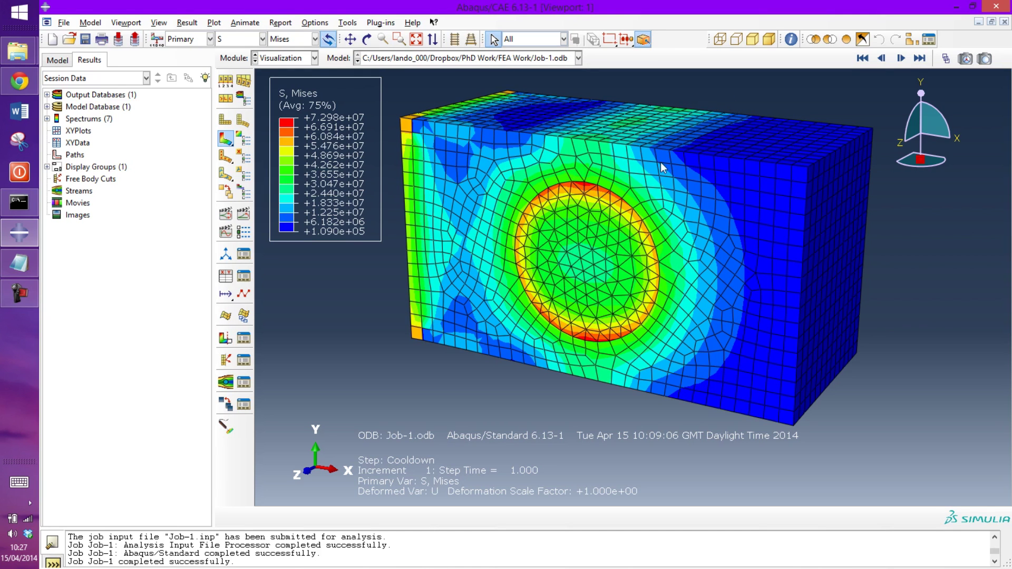
Step: Orbit the von Mises stress result to front and top views, then zoom in
key(F2)
drag(727, 201, 655, 179)
key(Escape)
key(F2)
drag(699, 133, 723, 135)
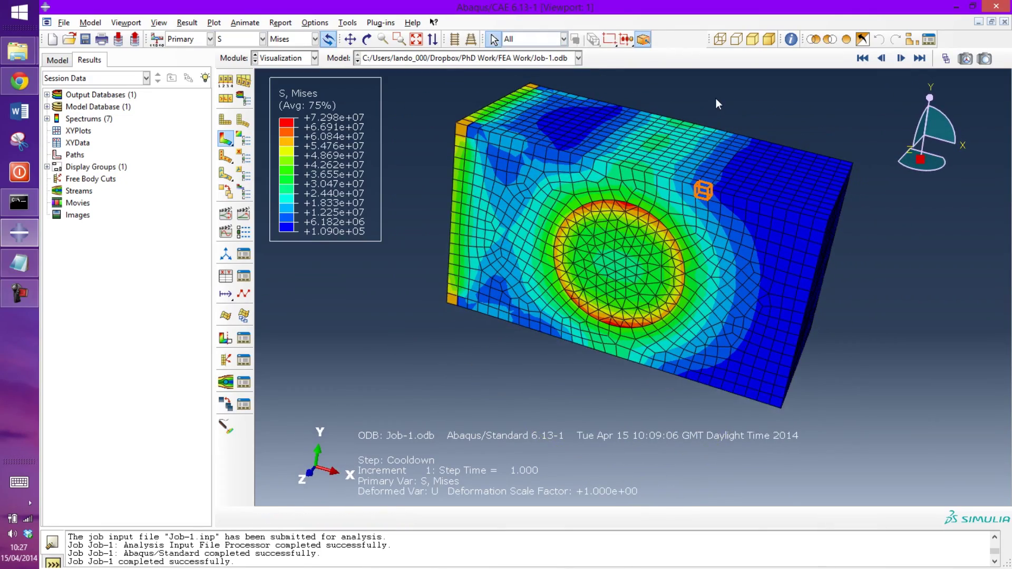
key(Escape)
scroll(721, 114, up, 2)
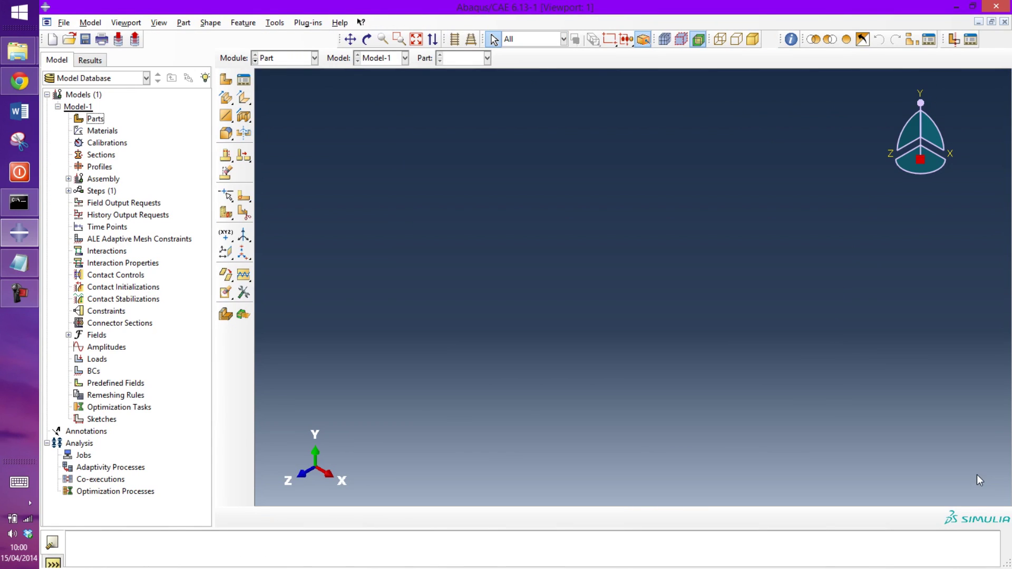
Step: Create Part-1 as a 3D deformable solid, extruding a sketched rectangle to depth 20
double_click(93, 119)
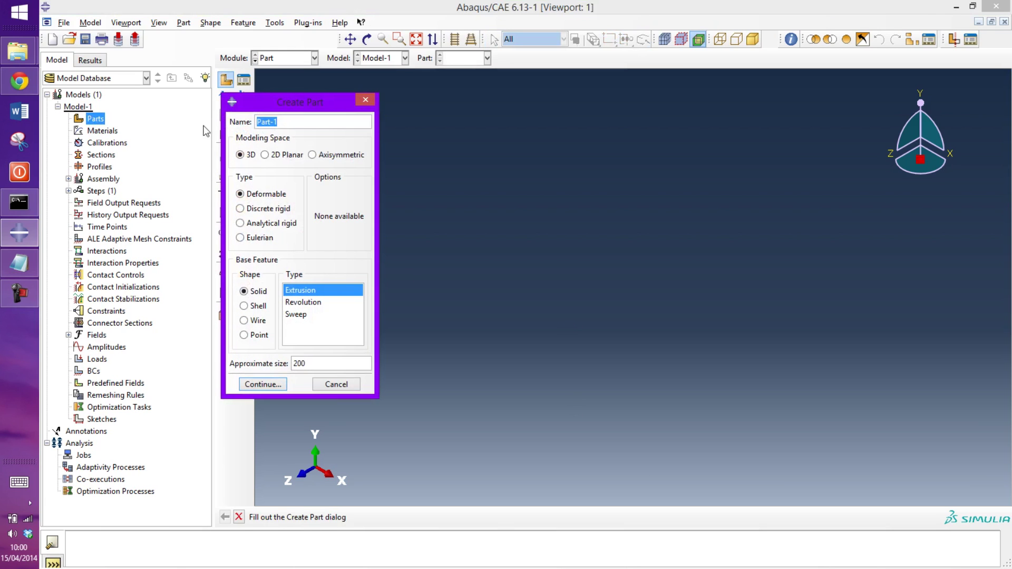
click(278, 385)
click(243, 98)
click(507, 195)
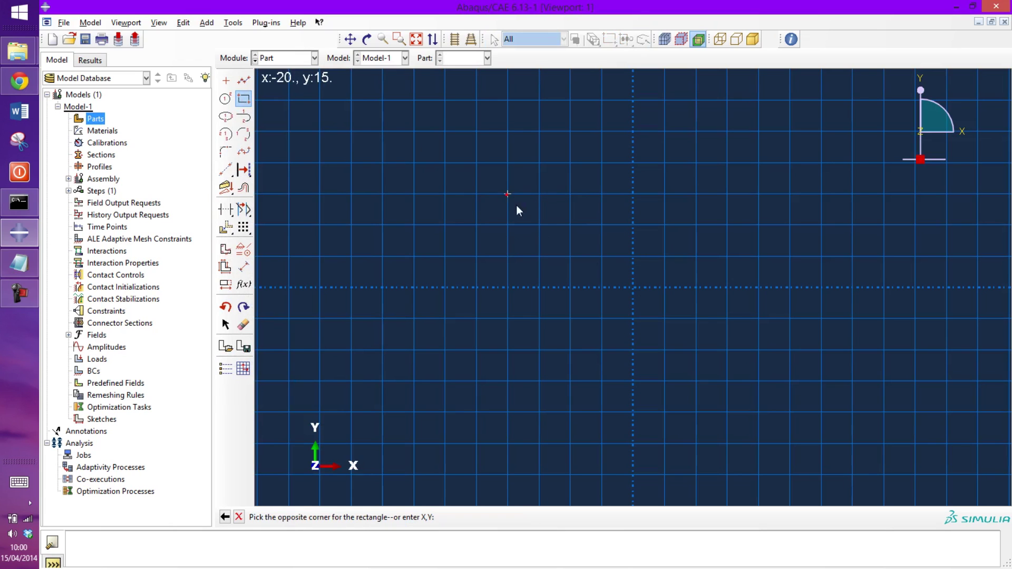
click(790, 351)
middle_click(810, 315)
middle_click(809, 314)
click(201, 280)
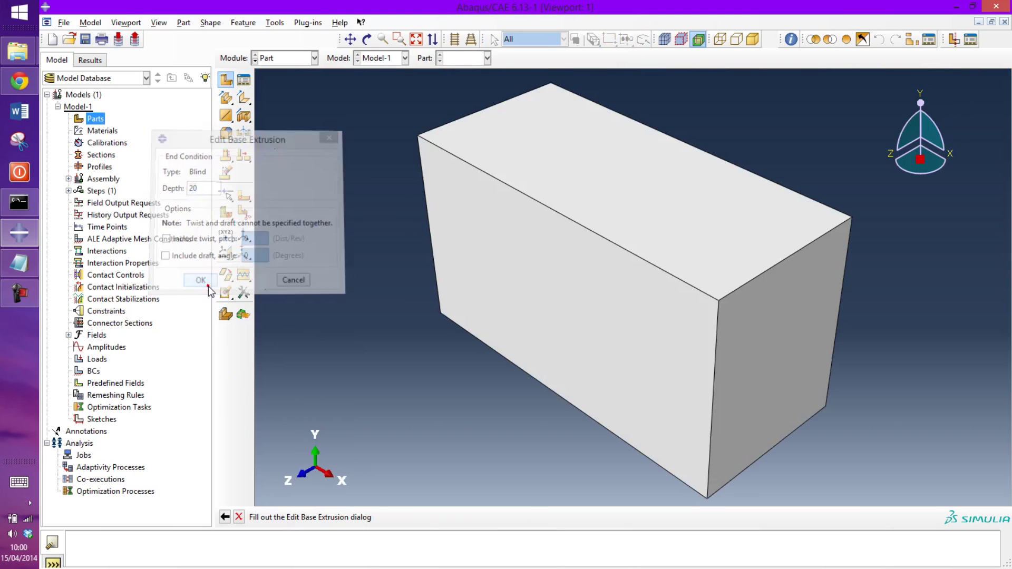
Step: Partition the block's front face with a circle sketched at its centre
click(589, 197)
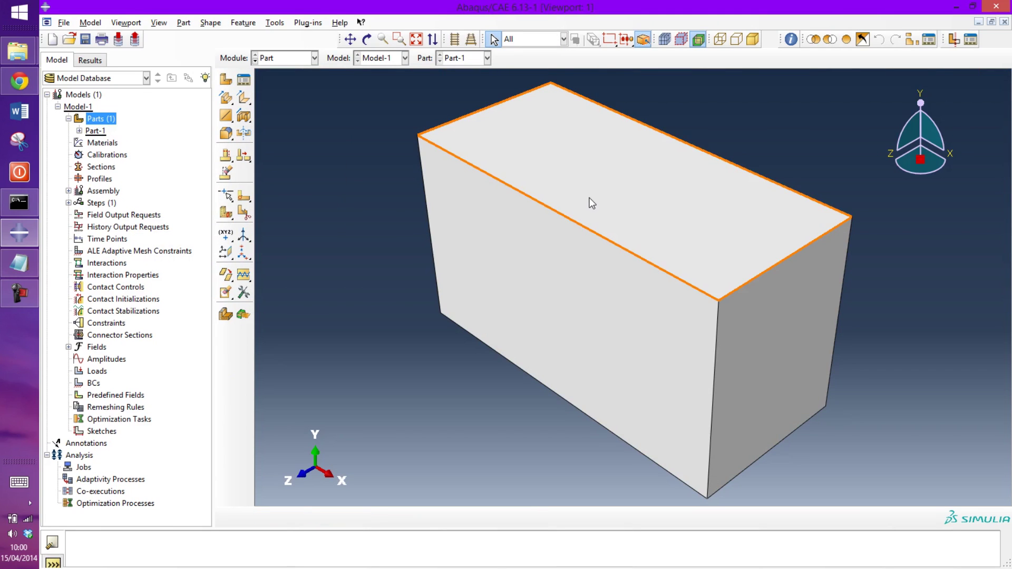
click(489, 247)
click(244, 196)
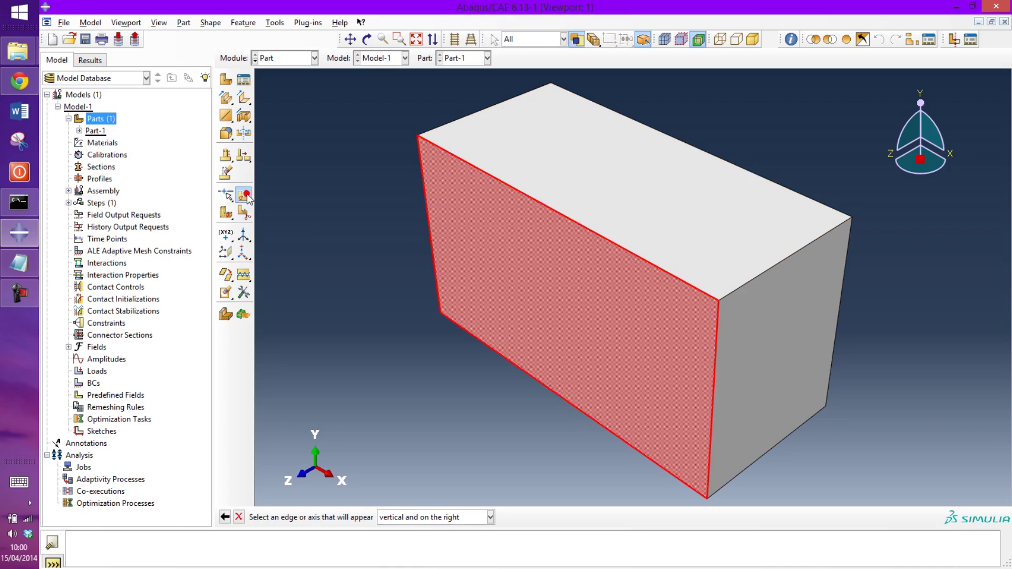
click(714, 366)
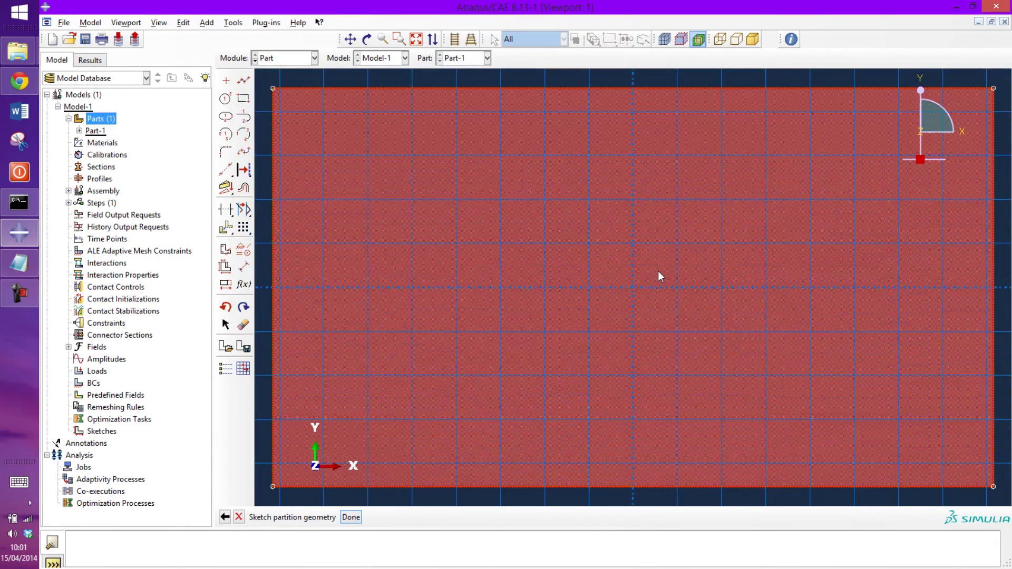
click(226, 99)
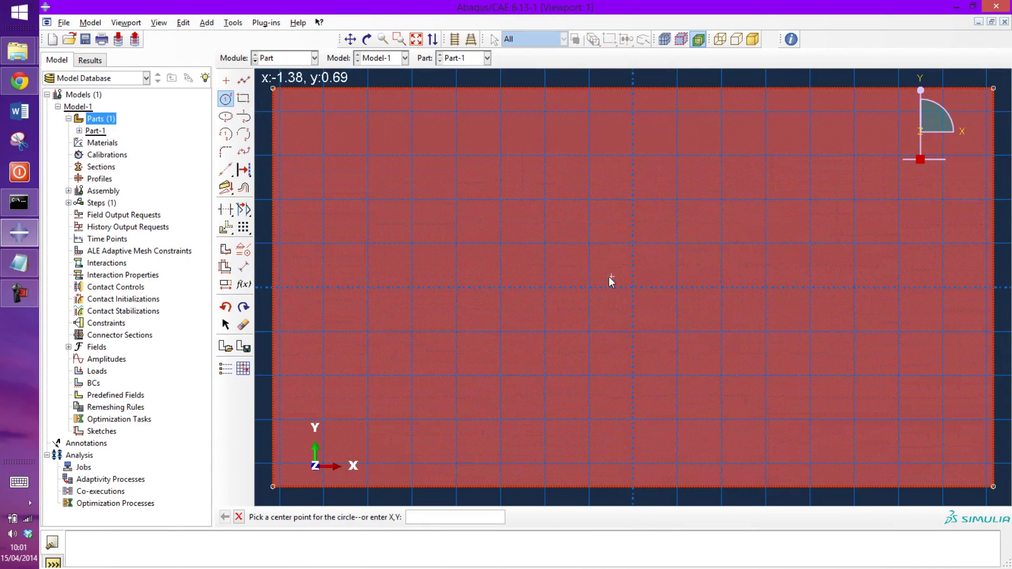
click(633, 288)
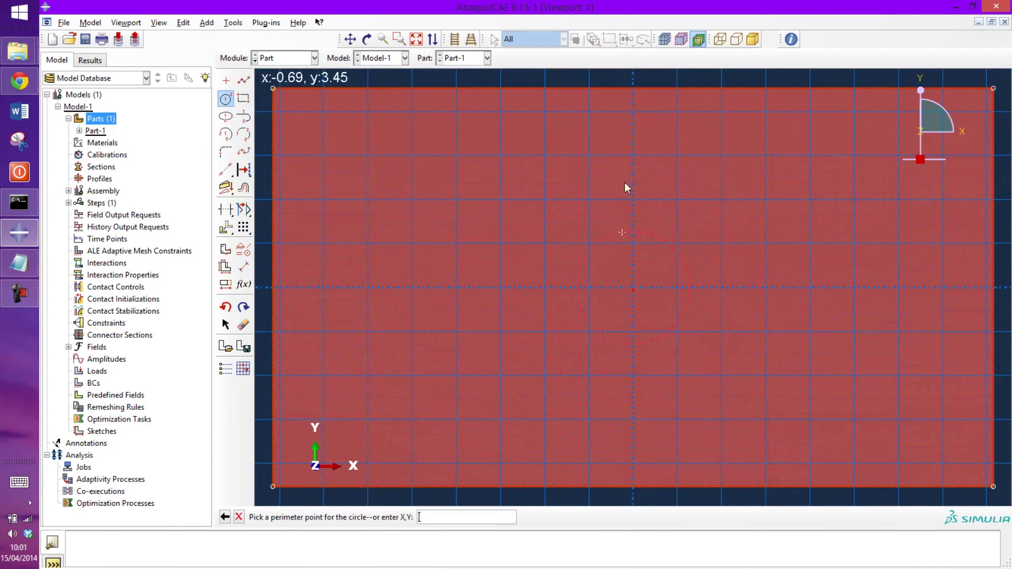
click(633, 155)
key(Escape)
middle_click(701, 152)
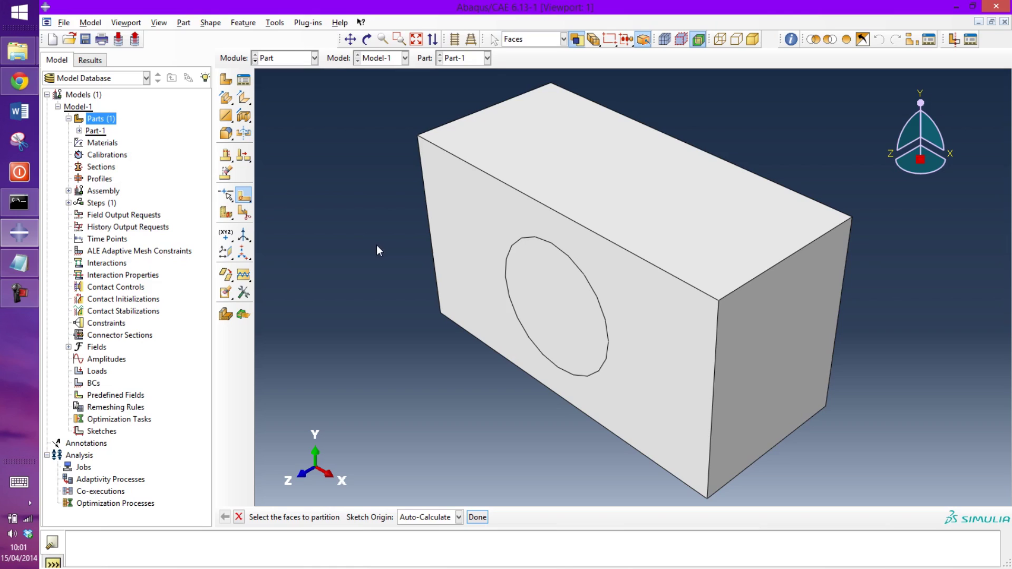
key(Escape)
Step: Sweep the circular edge along the block's depth edge to partition out the fibre cell
click(226, 213)
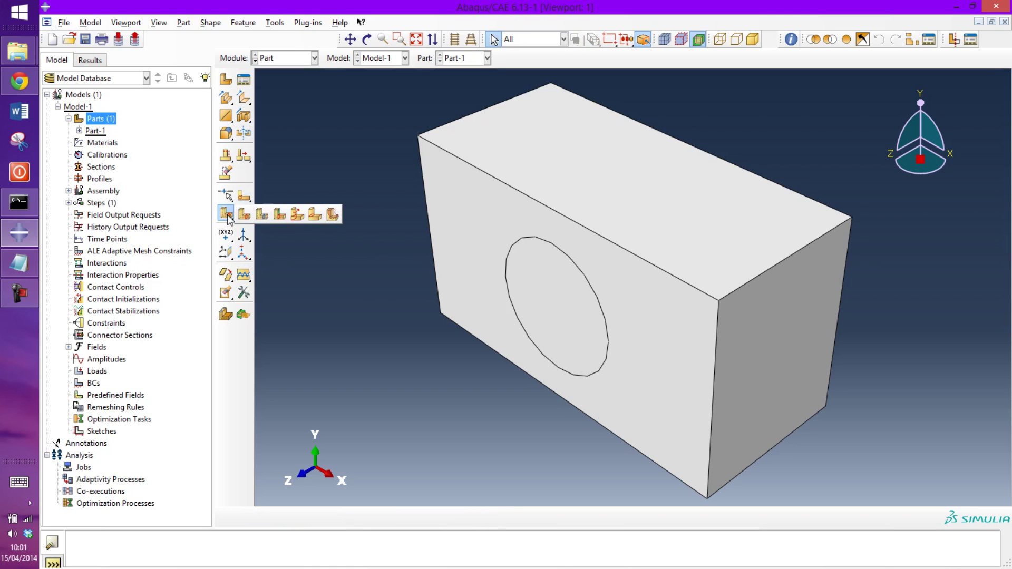
click(297, 214)
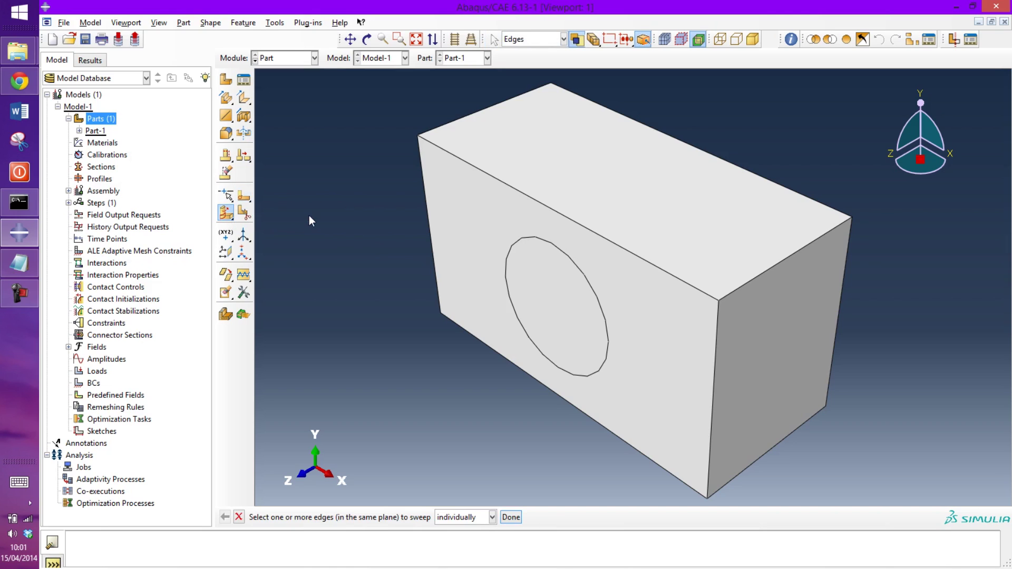
click(588, 285)
middle_click(697, 275)
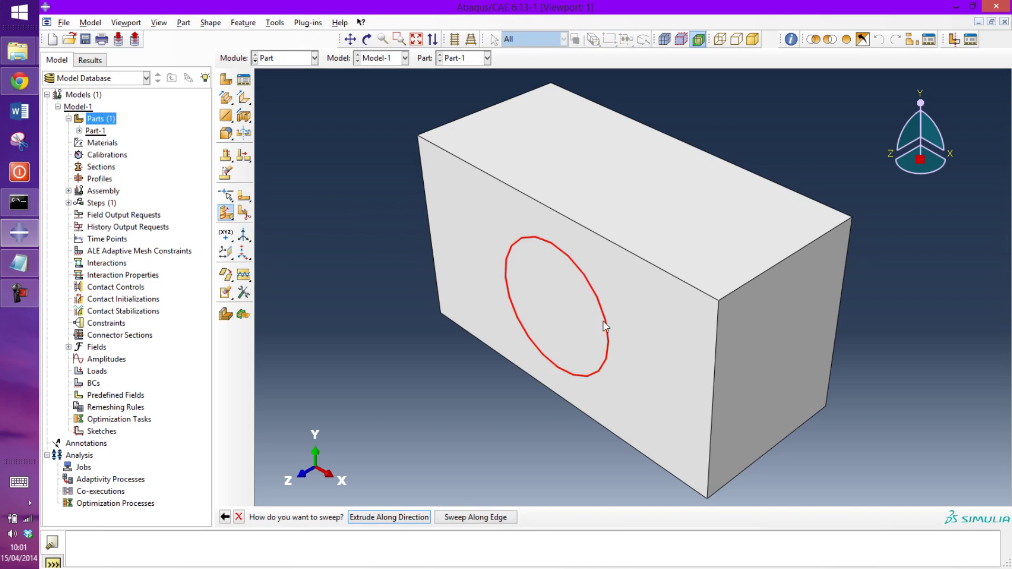
click(499, 516)
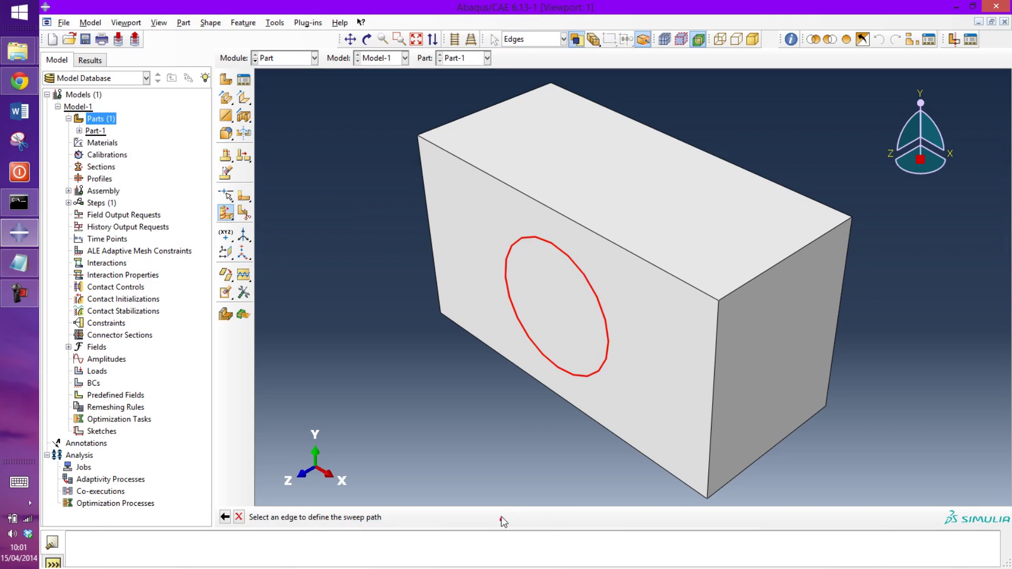
click(771, 267)
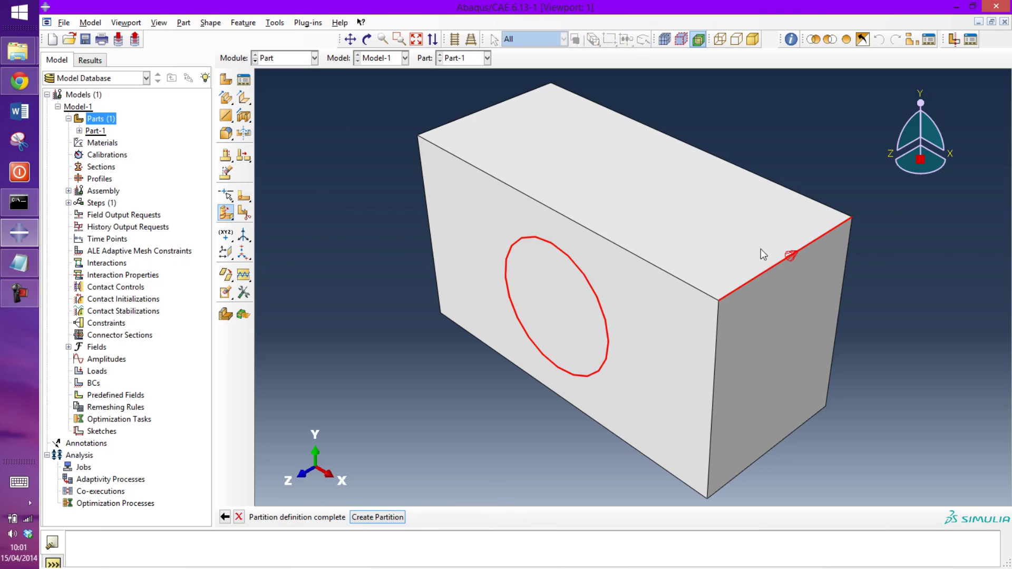
middle_click(894, 279)
key(F3)
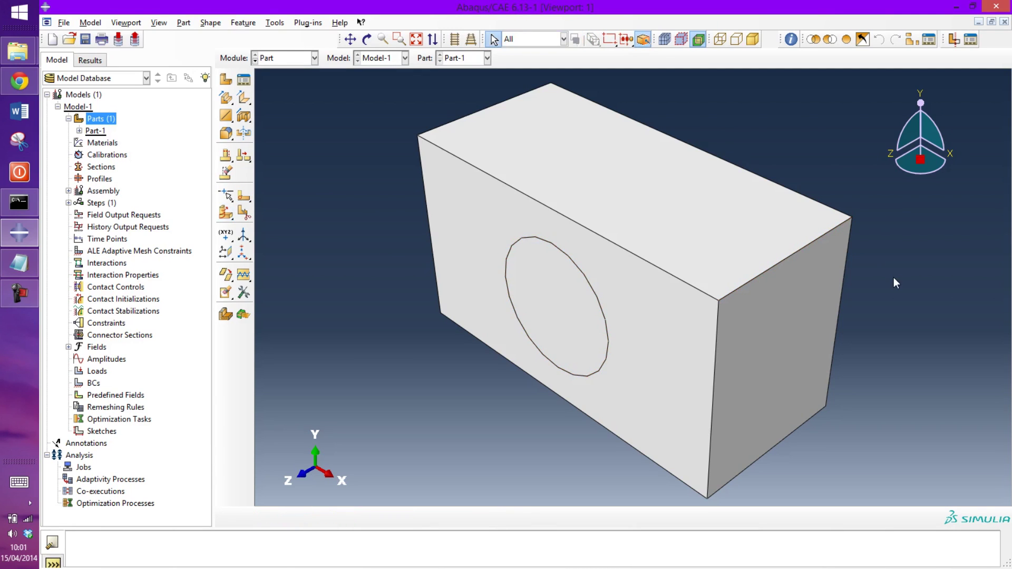
drag(764, 280, 680, 264)
key(Escape)
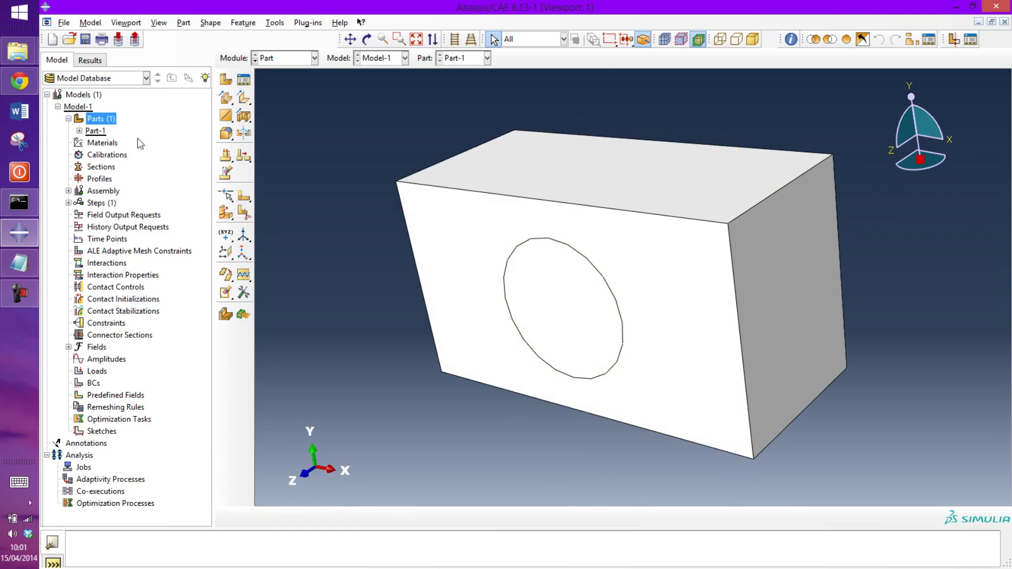
Step: Create material 'Fibre' with elastic Young's modulus 28 and Poisson's ratio 0.33
double_click(96, 145)
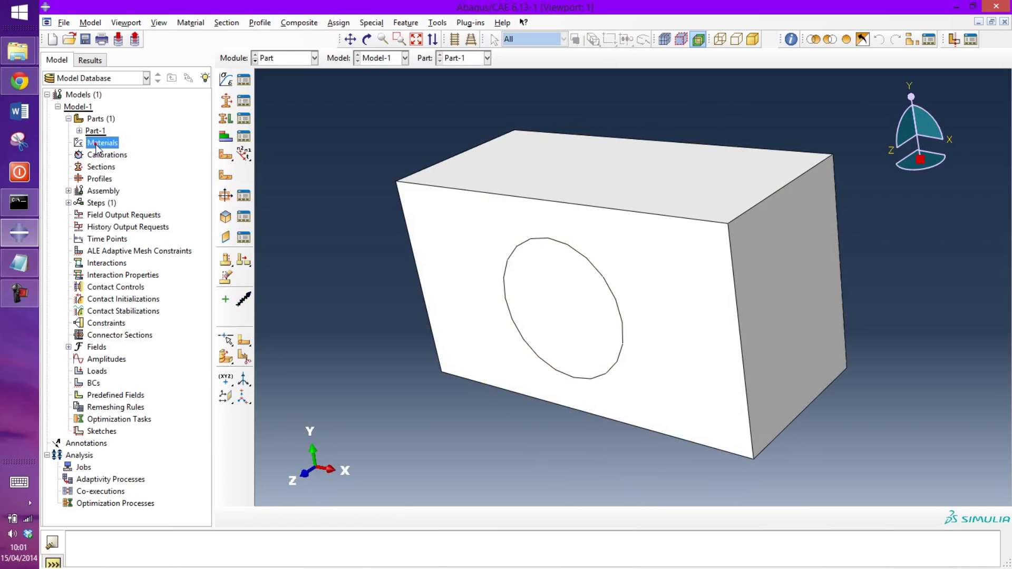
drag(193, 88, 459, 117)
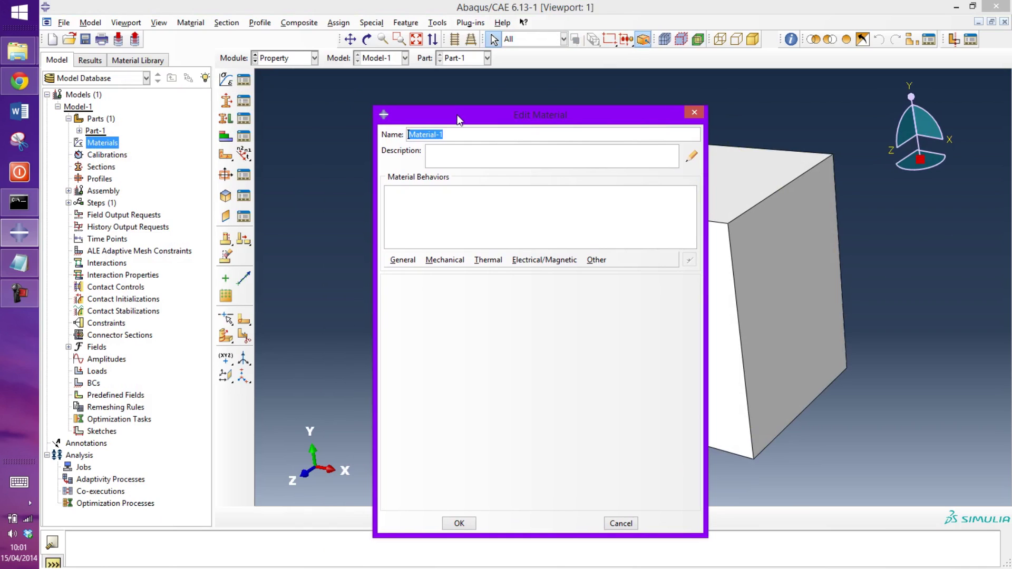
text(Fibre)
click(445, 260)
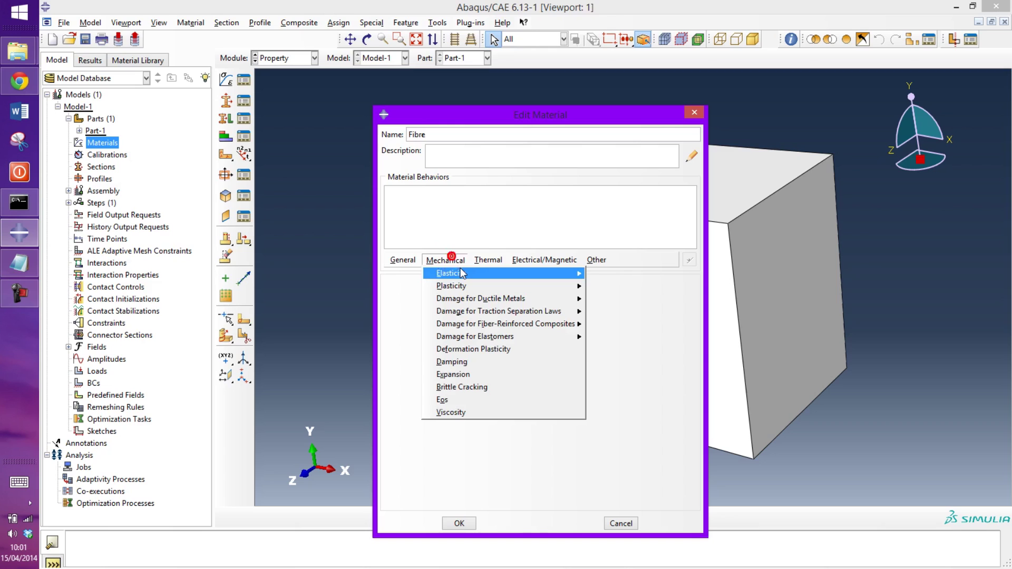
mouse_move(463, 273)
click(611, 274)
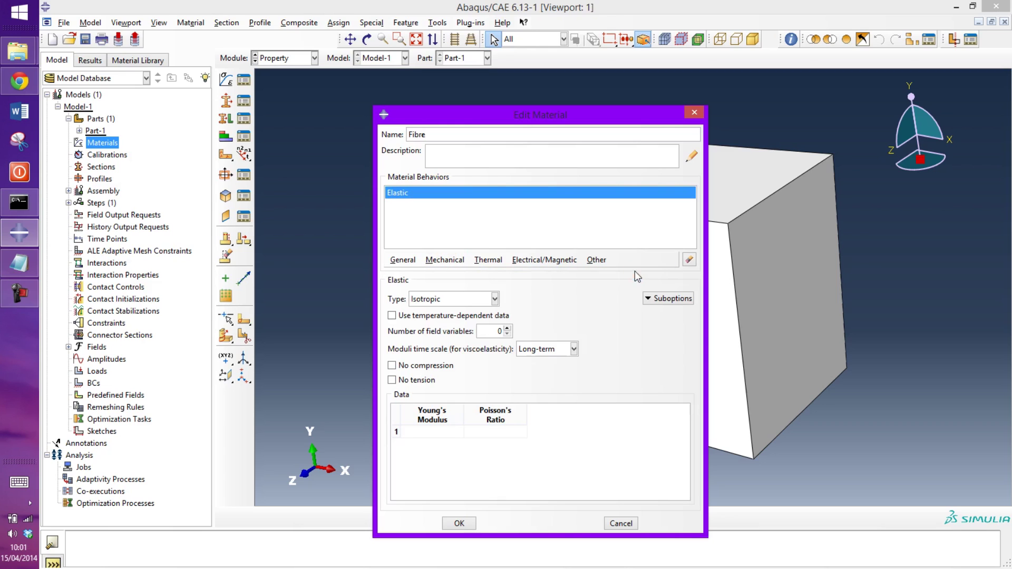
click(19, 263)
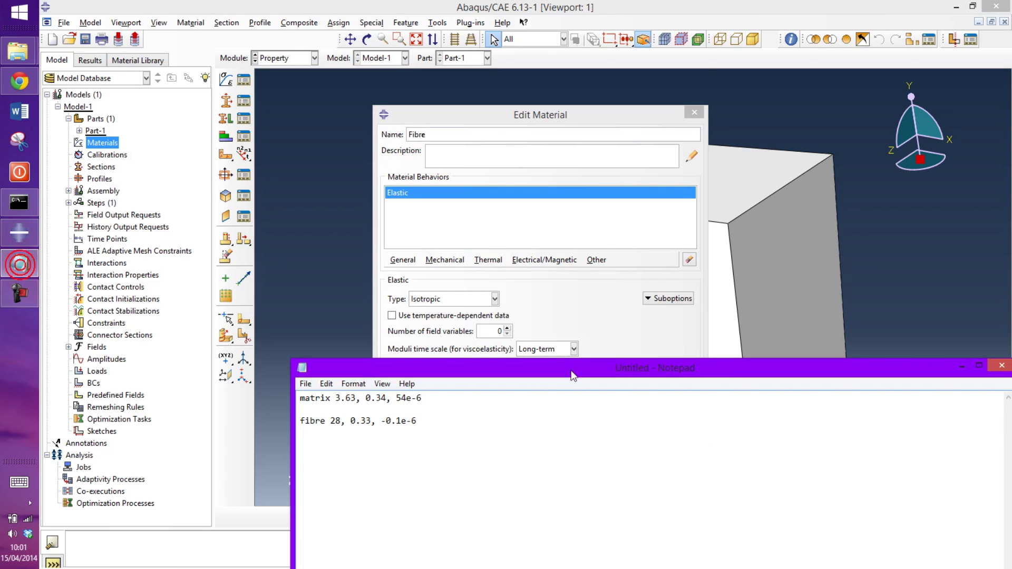
drag(575, 371, 447, 346)
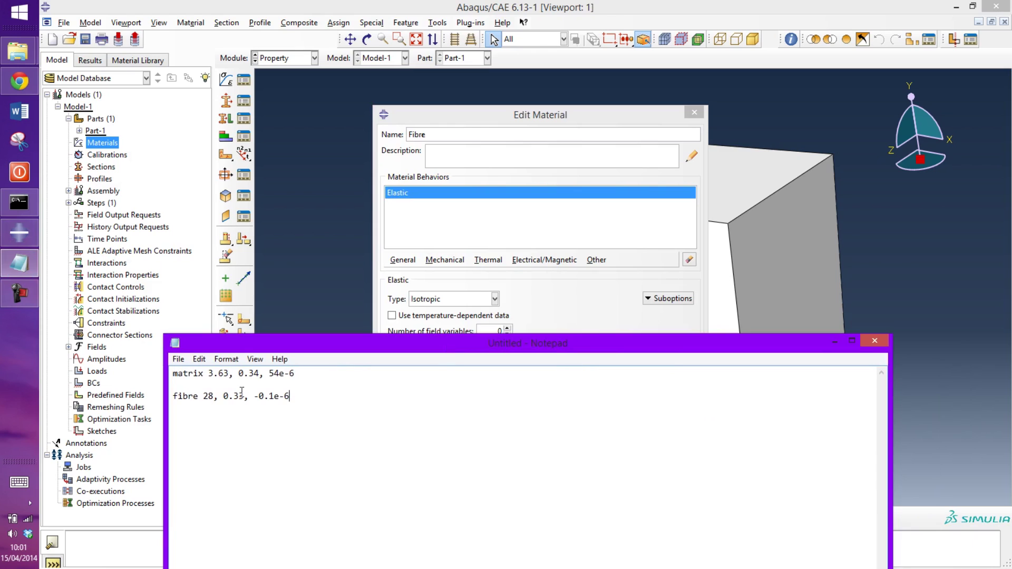
click(834, 341)
click(451, 435)
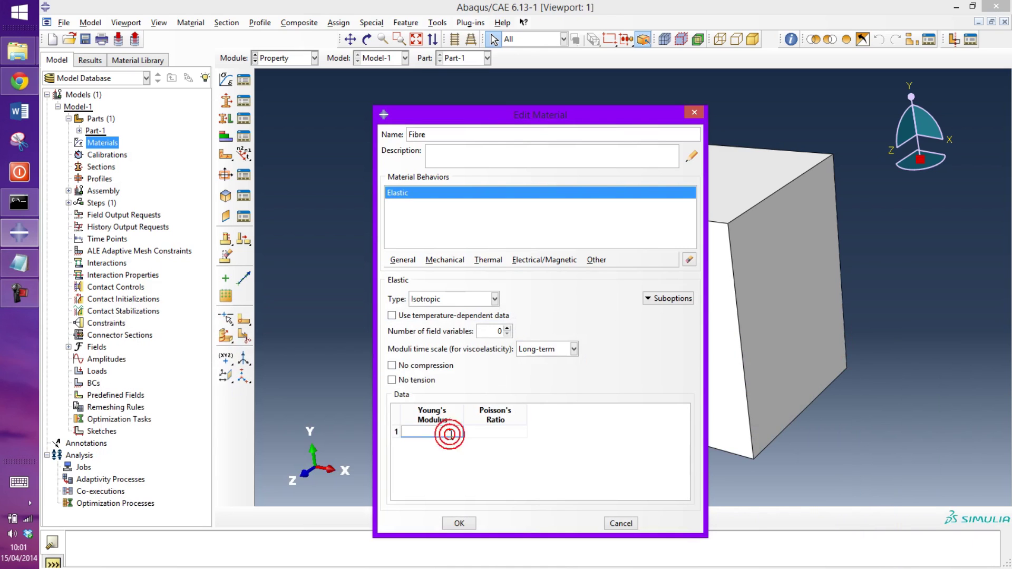
text(28)
key(Tab)
text(0.33)
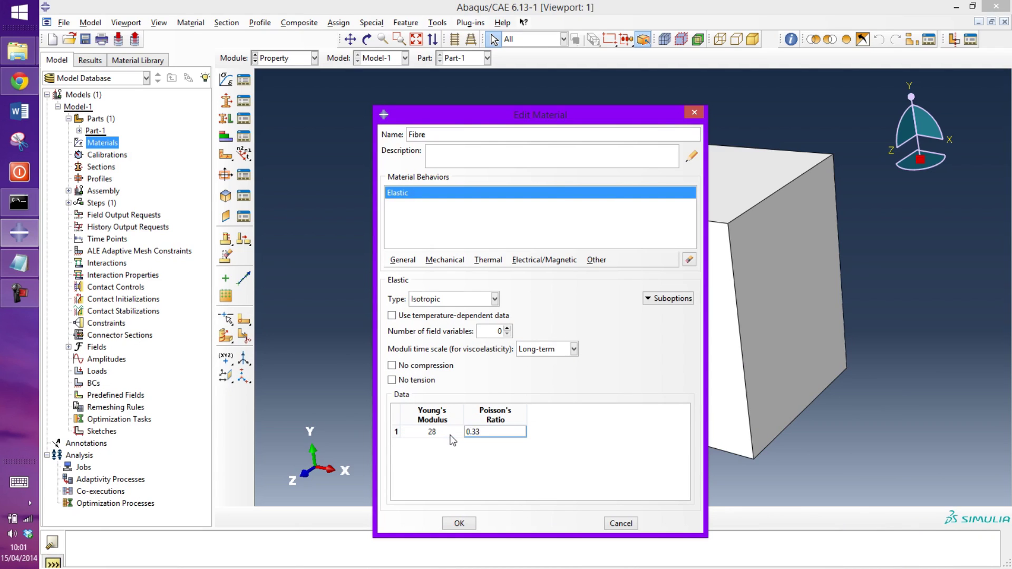
Step: Add thermal expansion coefficient -0.1e-6 to Fibre and save the material
click(441, 261)
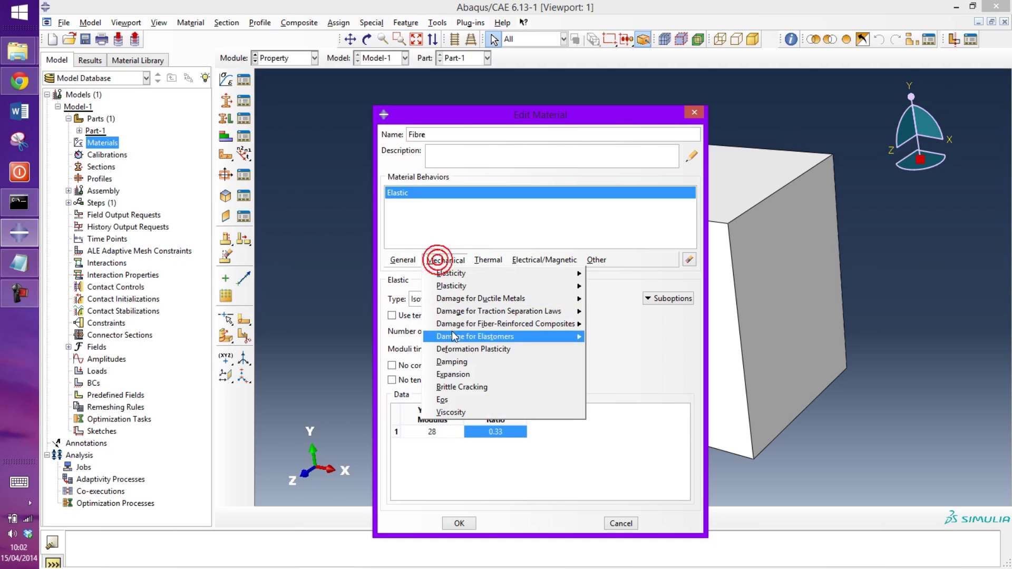
click(502, 374)
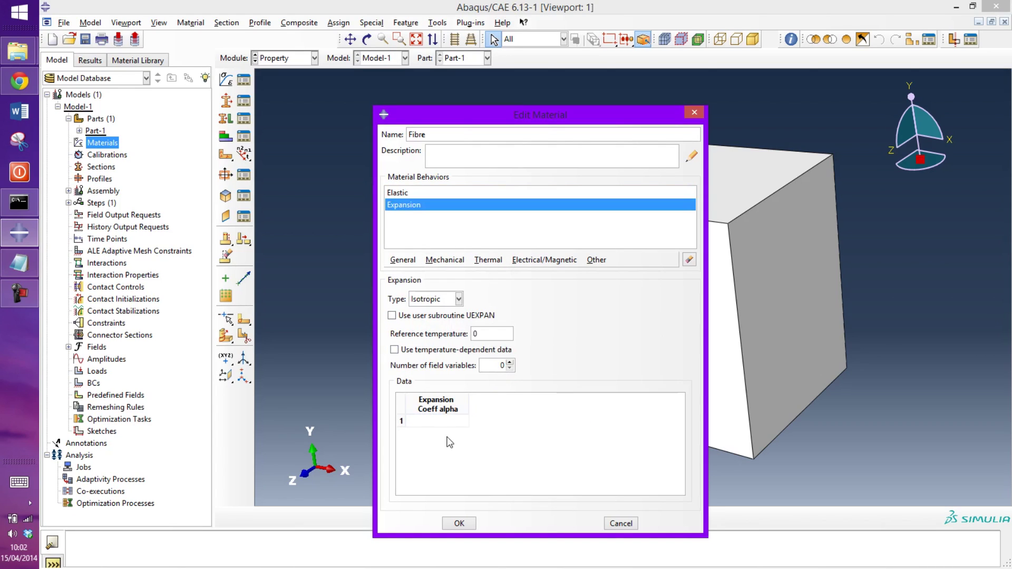
click(447, 427)
text(-0.1e-6)
click(457, 524)
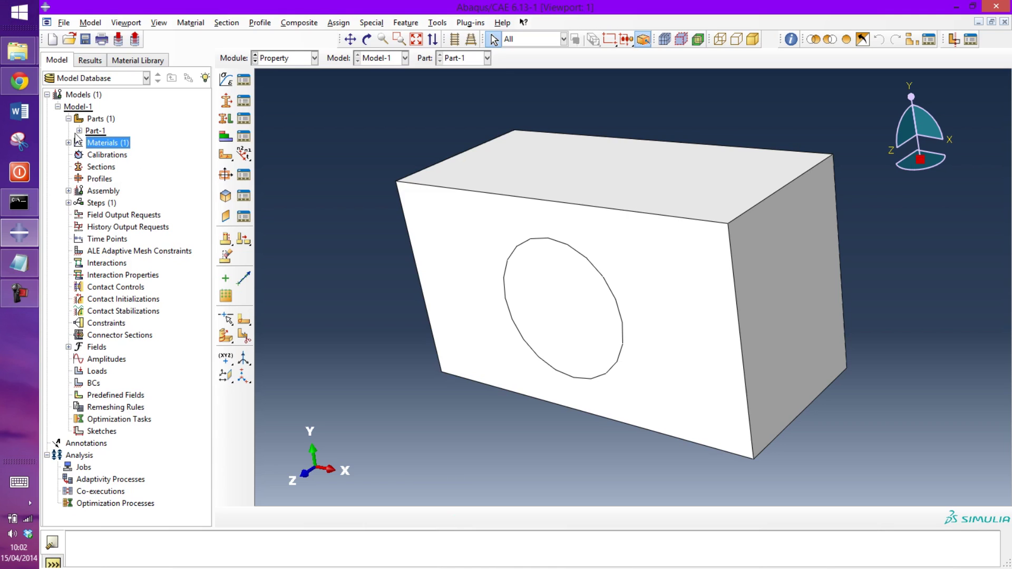
Step: Create material 'Matrix' with elastic Young's modulus 3.6e9 and Poisson's ratio 0.34
double_click(112, 146)
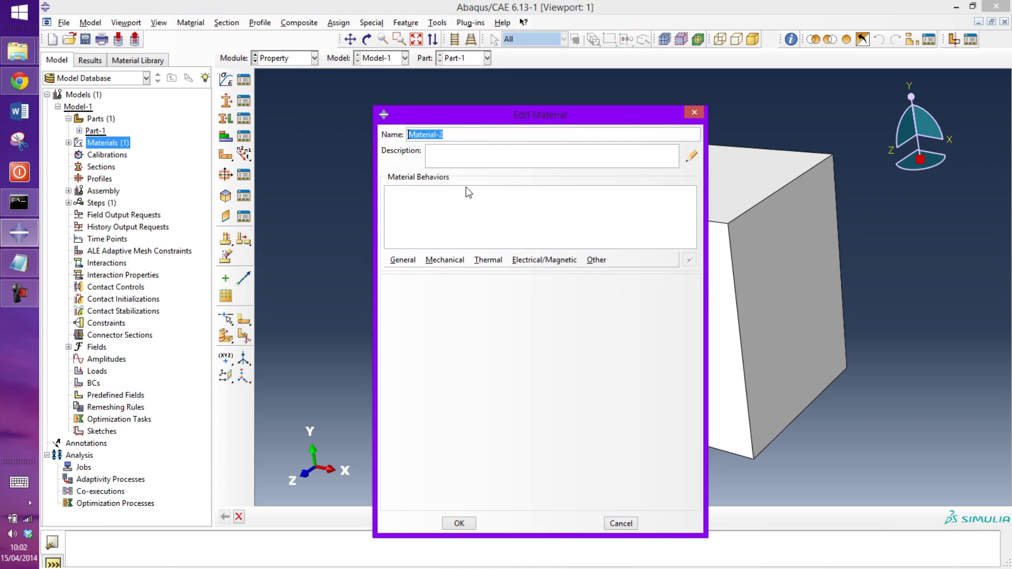
text(Matrix)
click(445, 260)
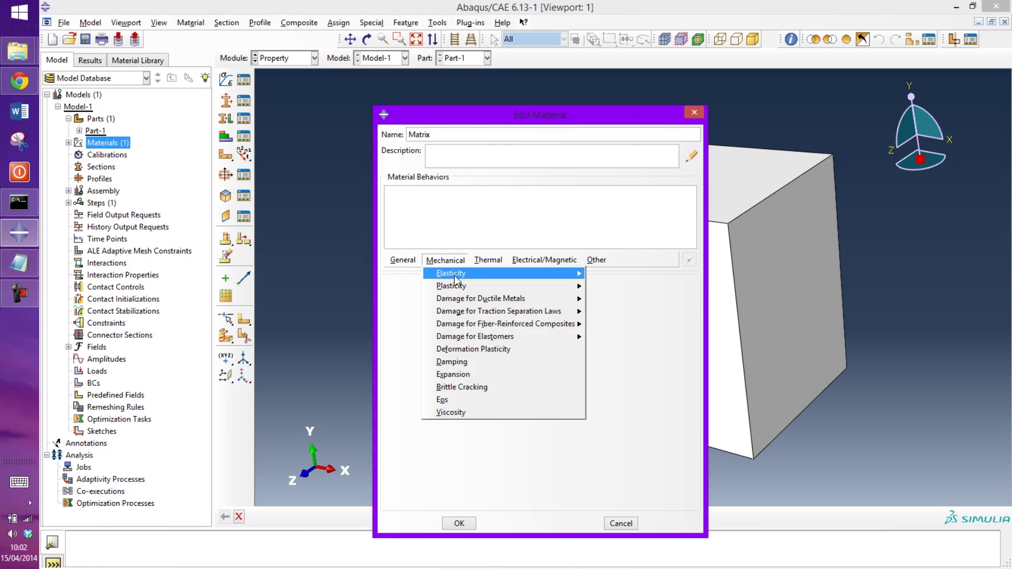
mouse_move(473, 278)
click(611, 275)
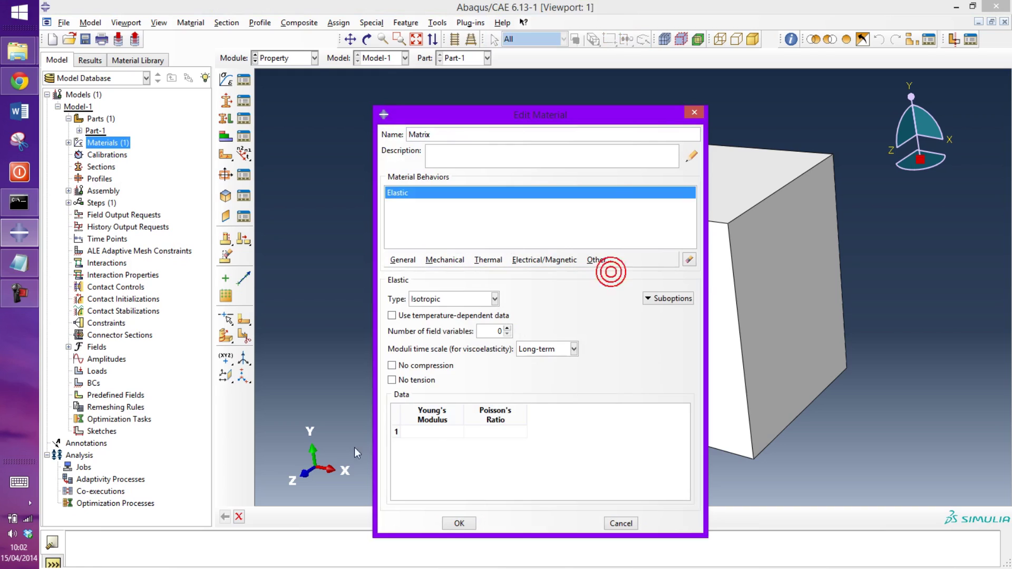
click(437, 432)
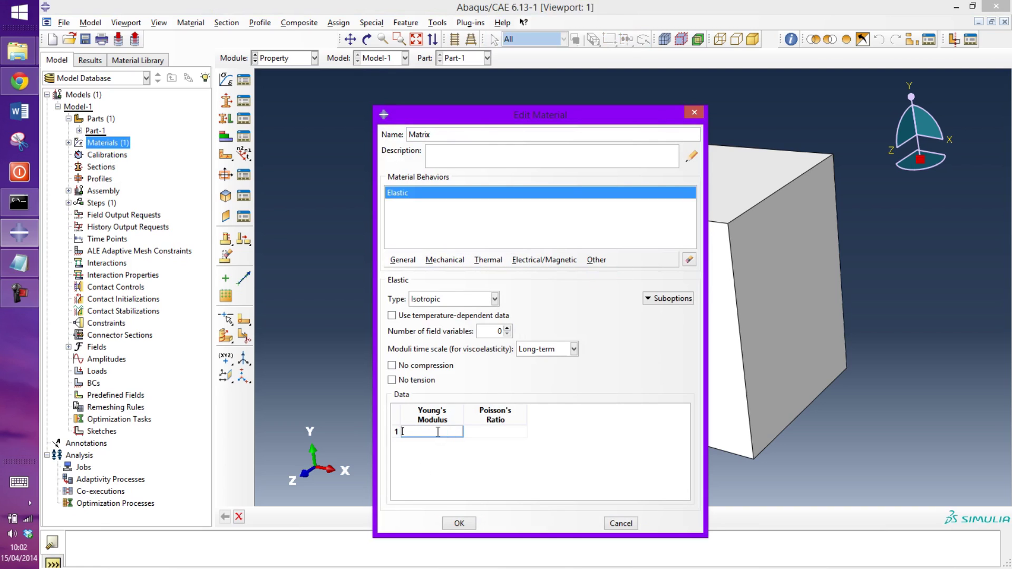
text(3.6)
text(e9)
click(519, 431)
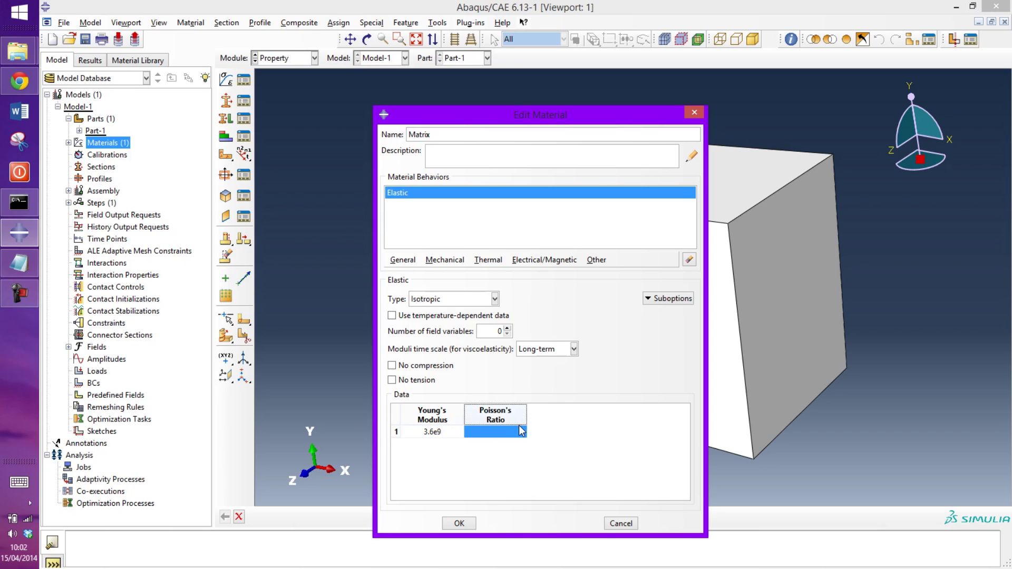
click(507, 433)
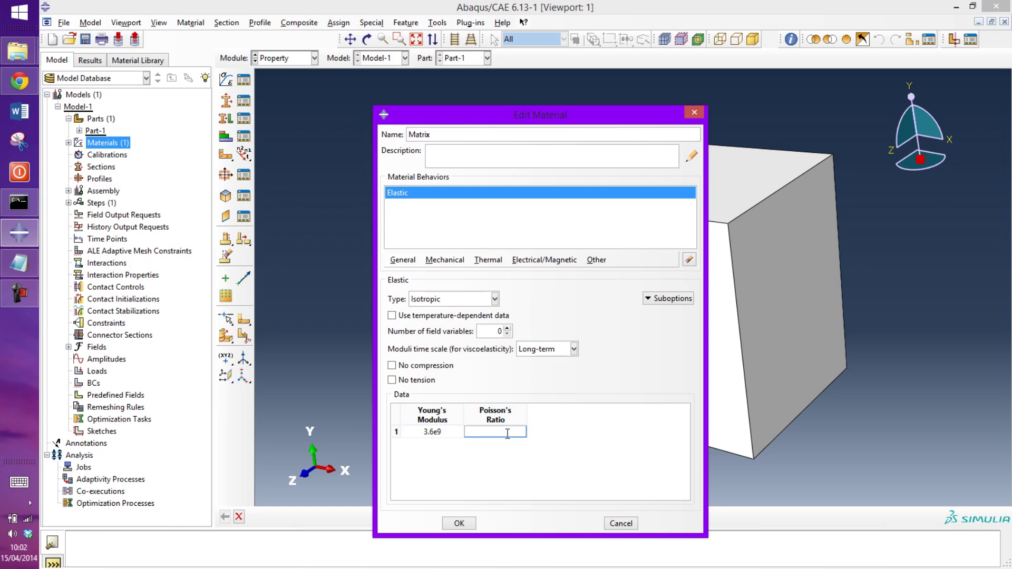
text(0.3)
Step: Add thermal expansion coefficient 54e-6 to the Matrix material
click(446, 260)
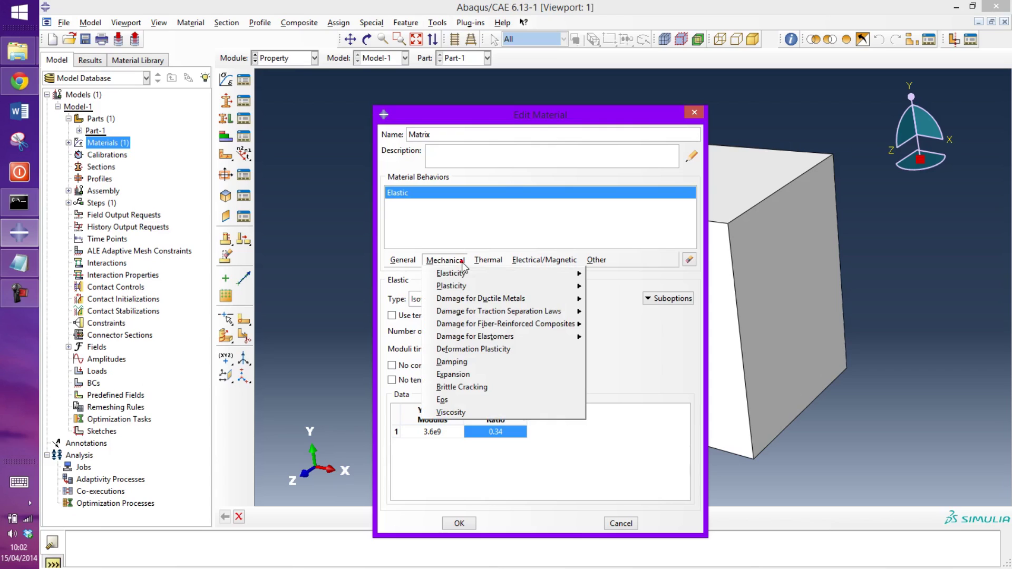
click(495, 374)
click(437, 421)
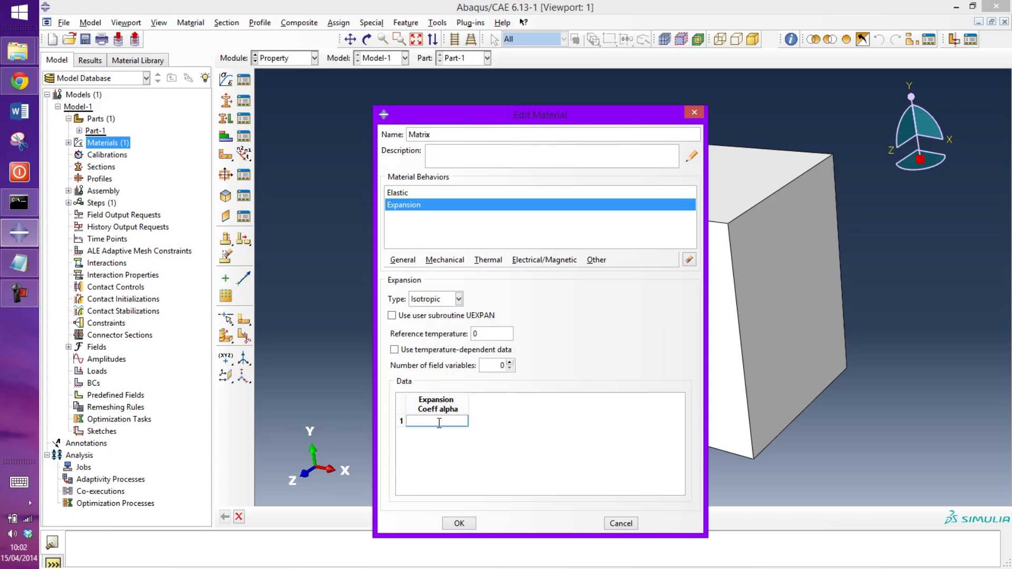
text(54e-6)
Step: Save Matrix, then change Fibre's Young's modulus from 28 to 28e9
click(470, 526)
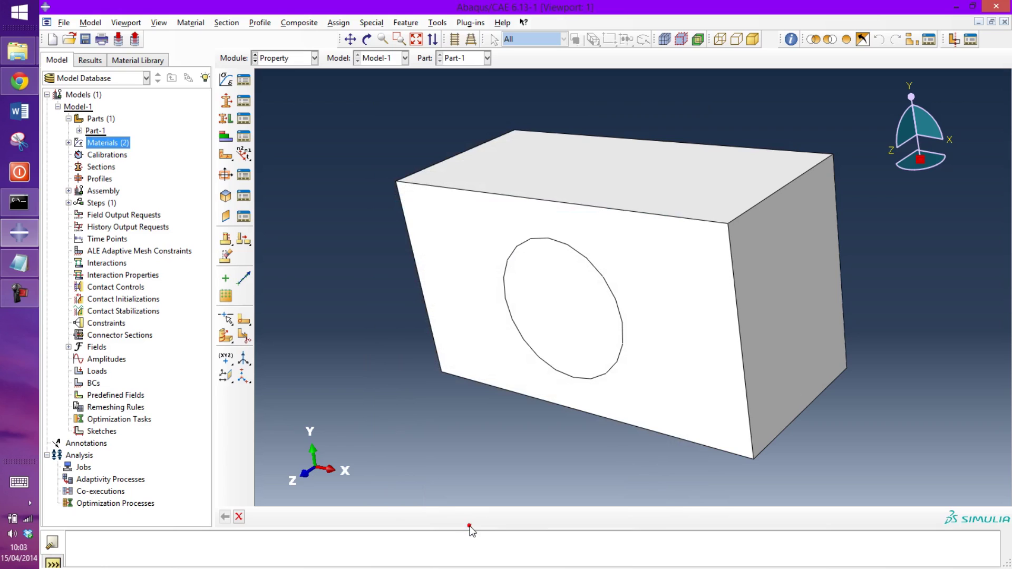
click(68, 143)
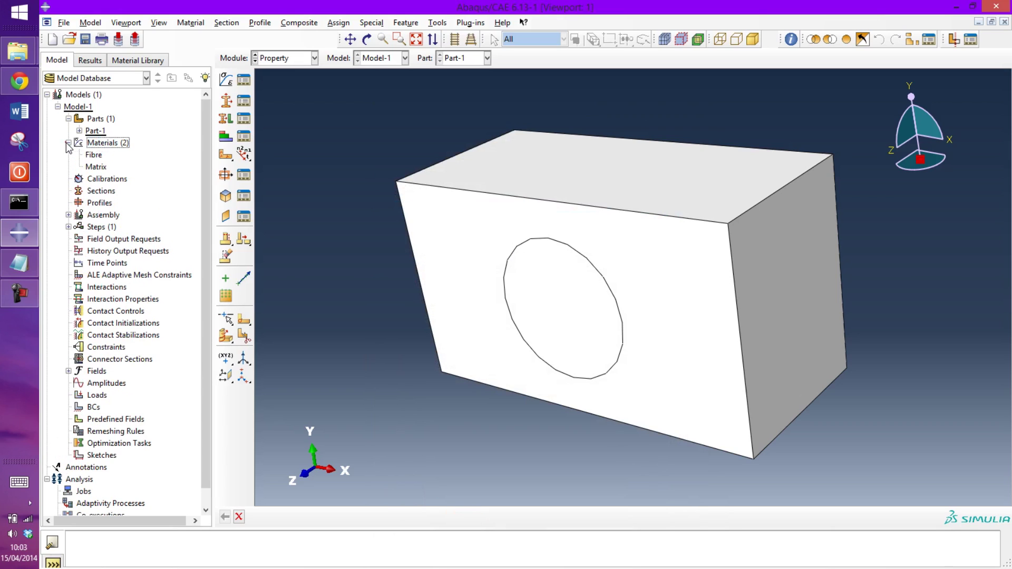
right_click(94, 153)
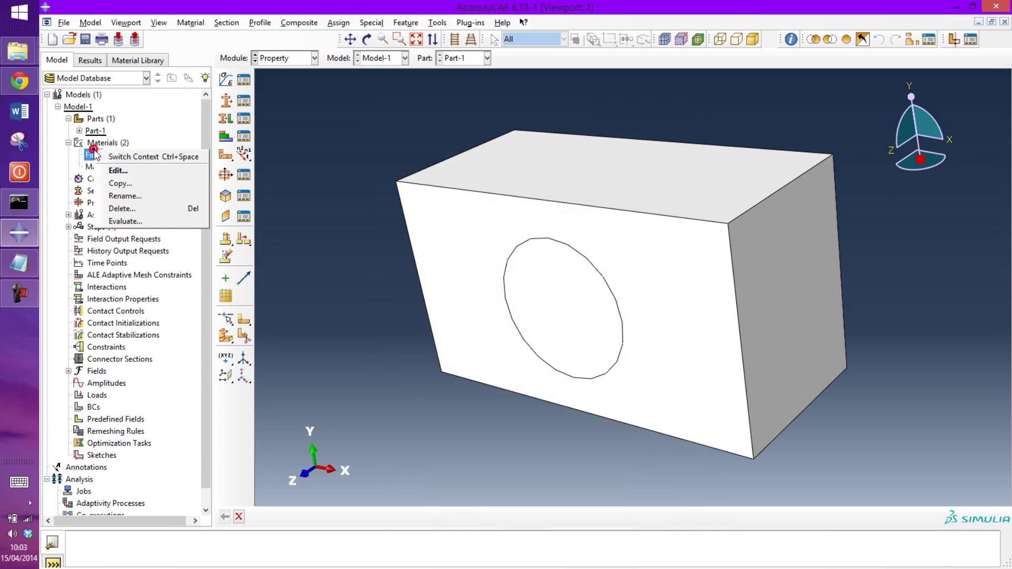
click(112, 172)
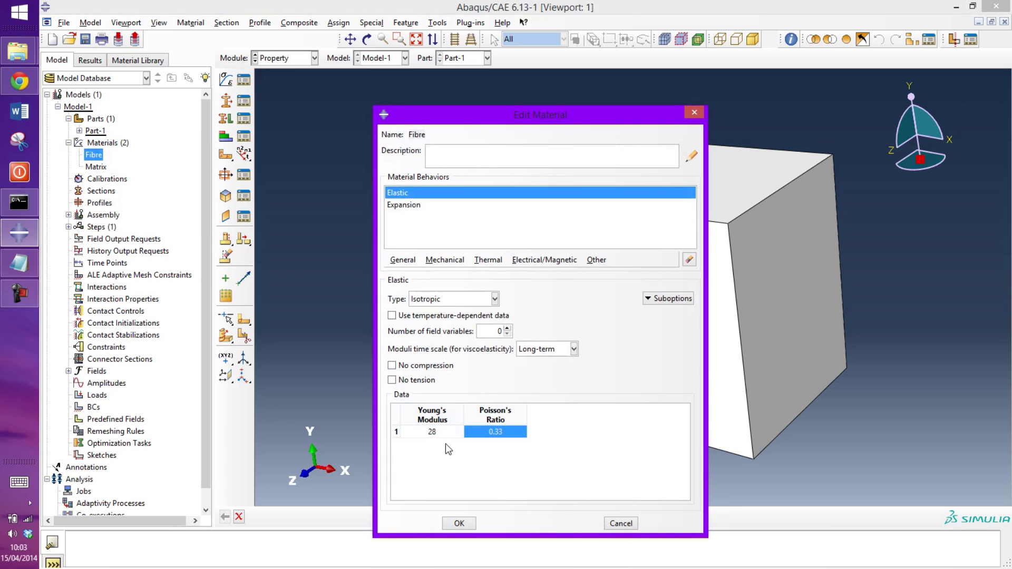
double_click(443, 434)
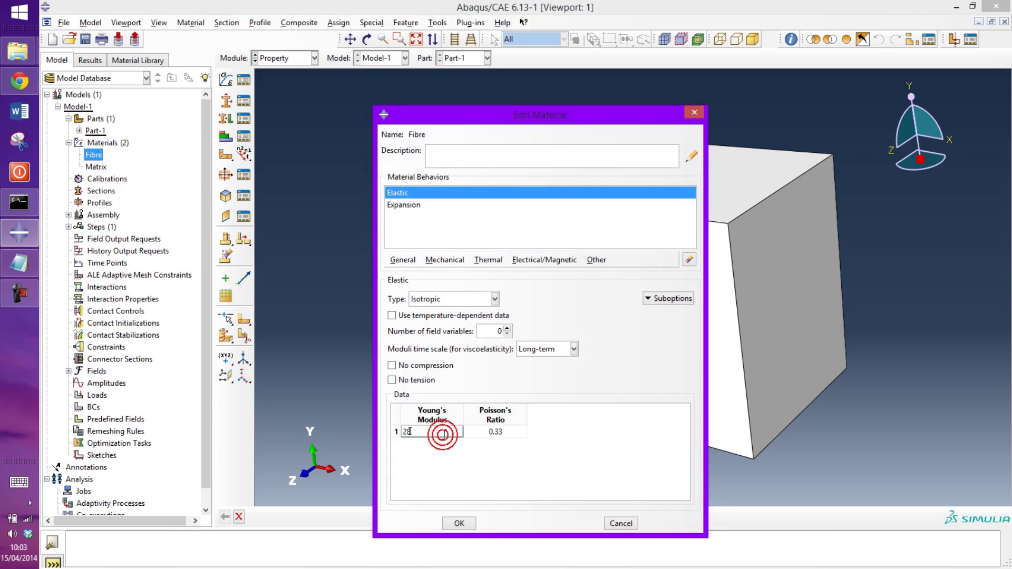
text(e9)
Step: Save the Fibre edit and create solid homogeneous section FibreSection using material Fibre
click(459, 523)
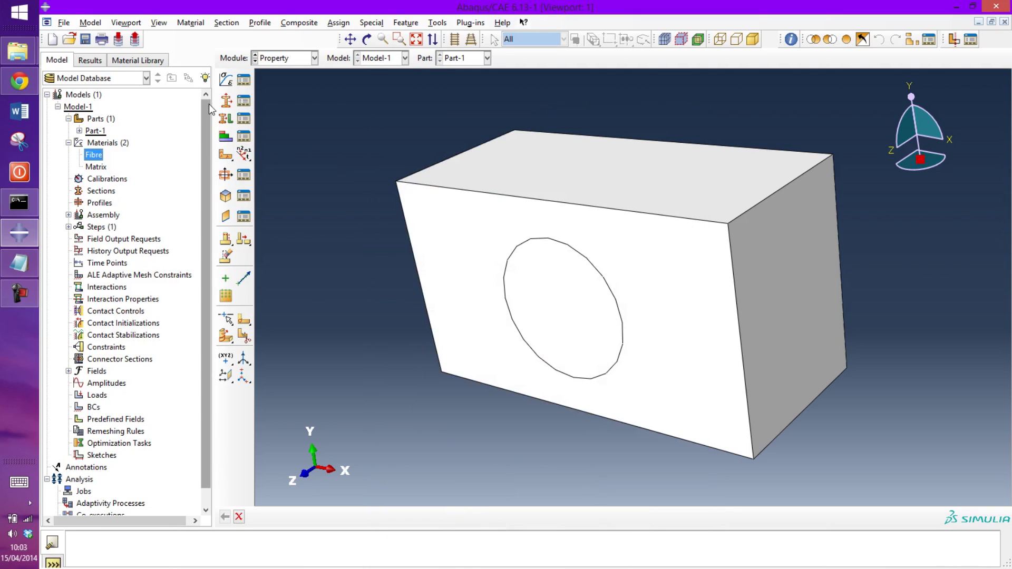
double_click(99, 191)
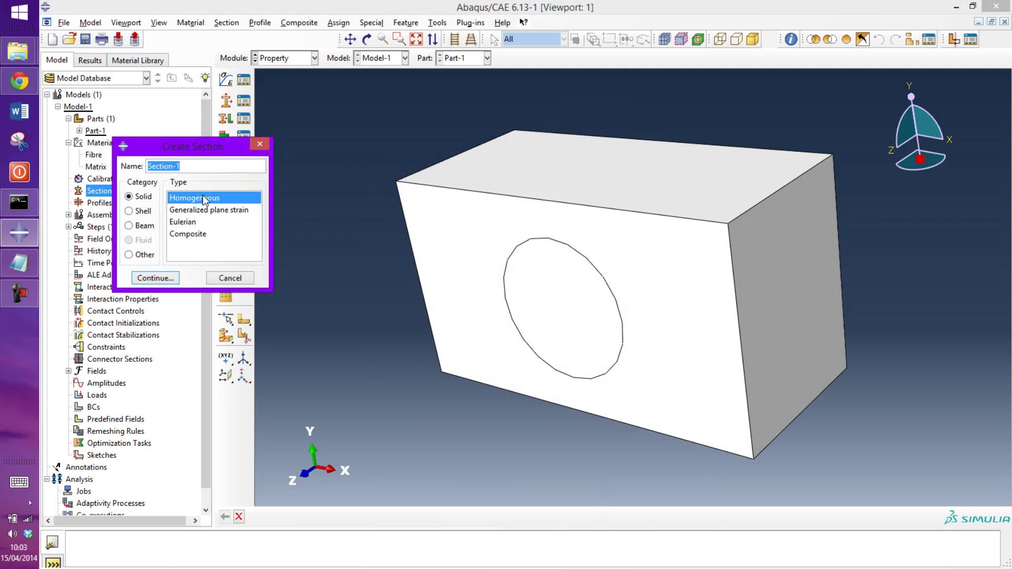
text(Fibres)
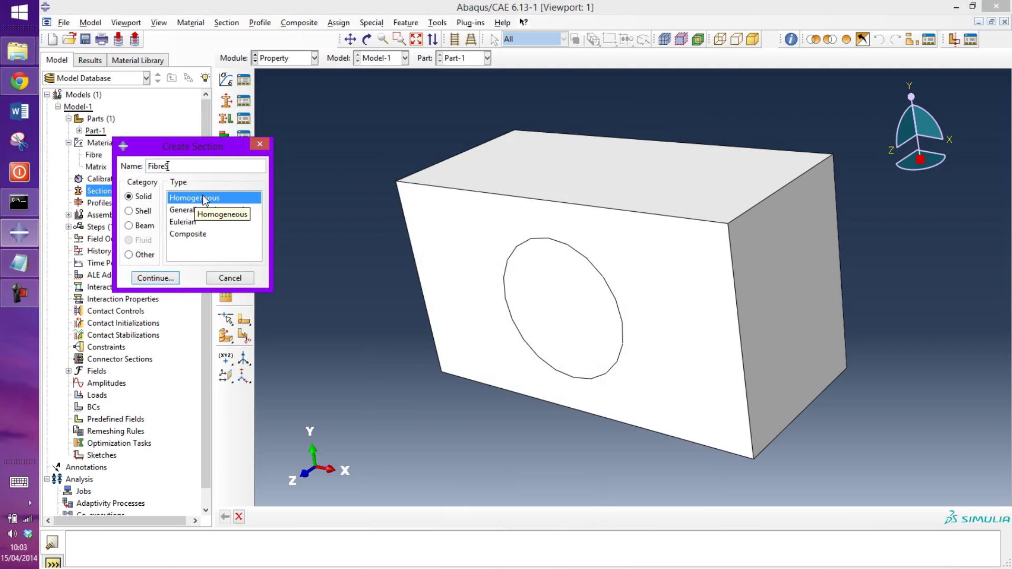
text(ection)
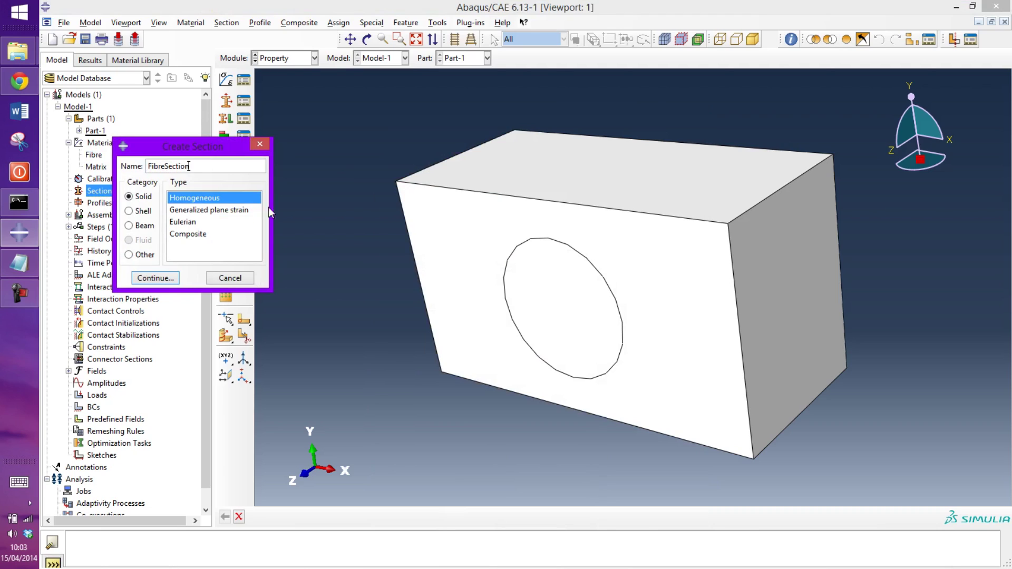
click(153, 279)
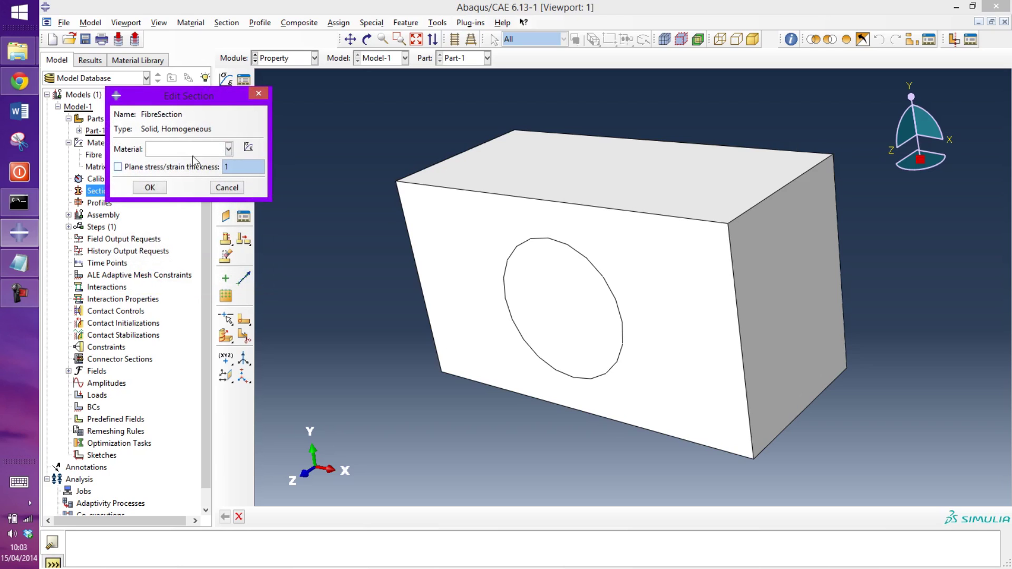
click(220, 149)
click(211, 167)
click(147, 187)
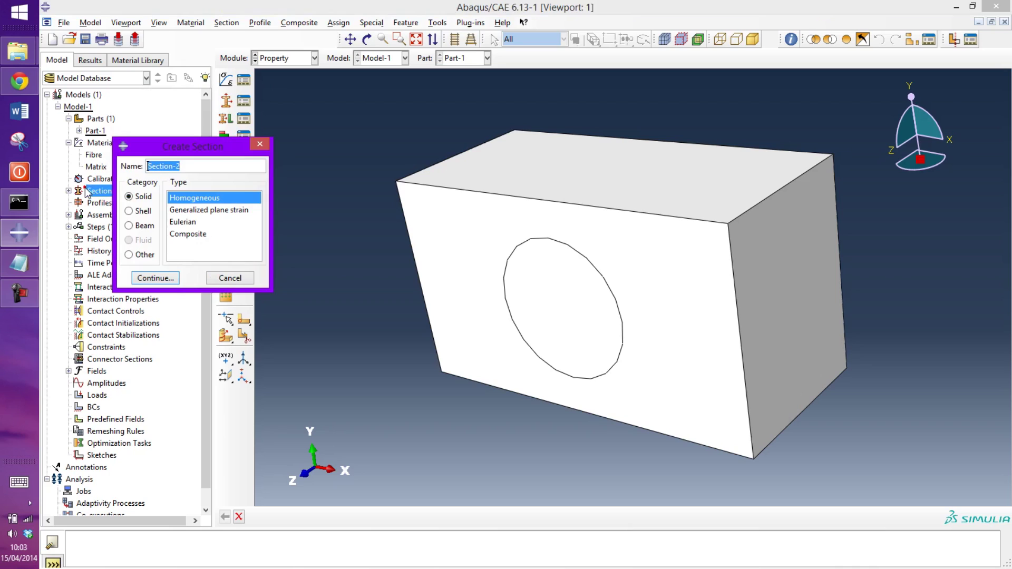
Step: Create solid homogeneous section MatrixSection using material Matrix
text(Matrix)
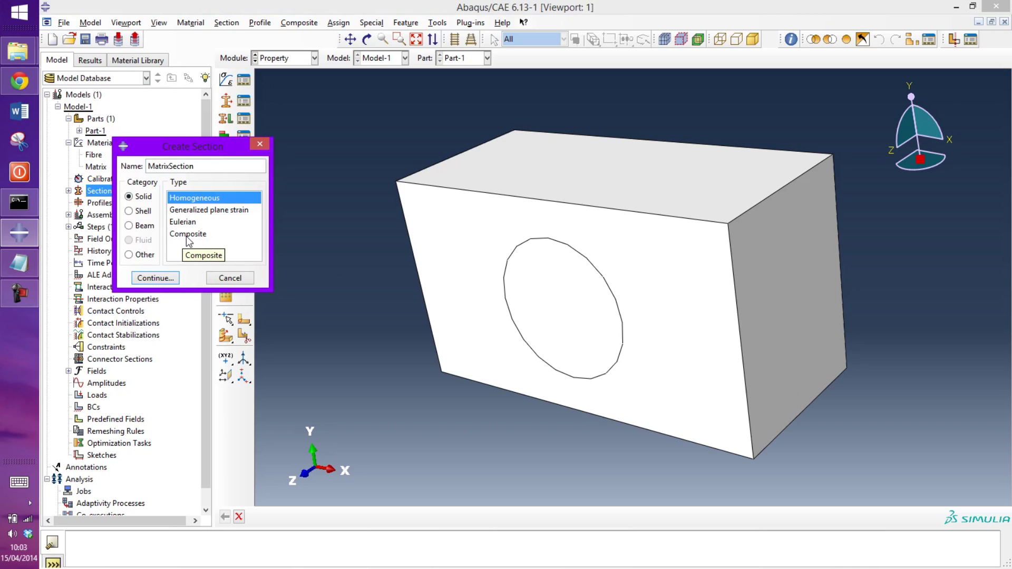
click(158, 278)
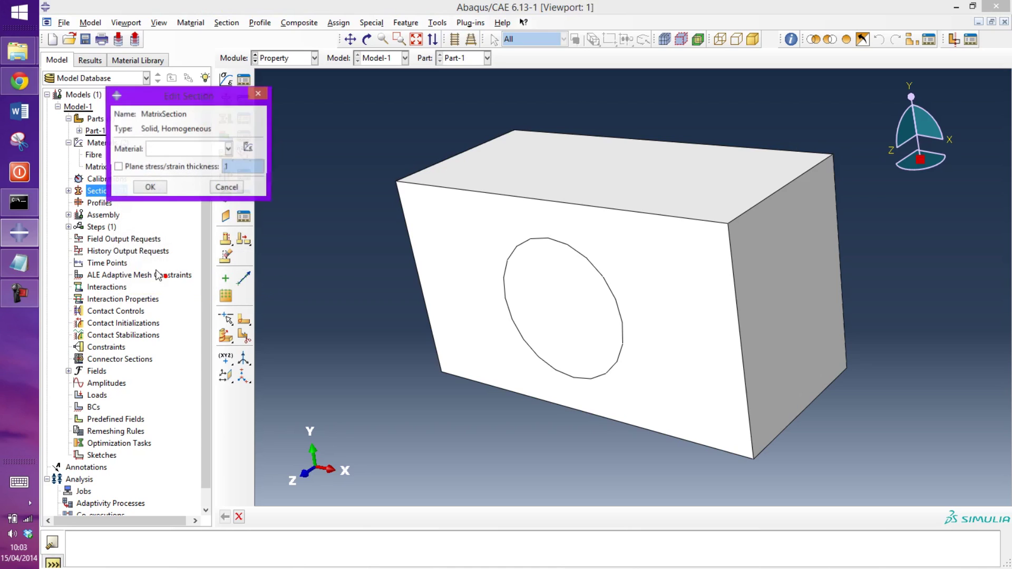
click(186, 152)
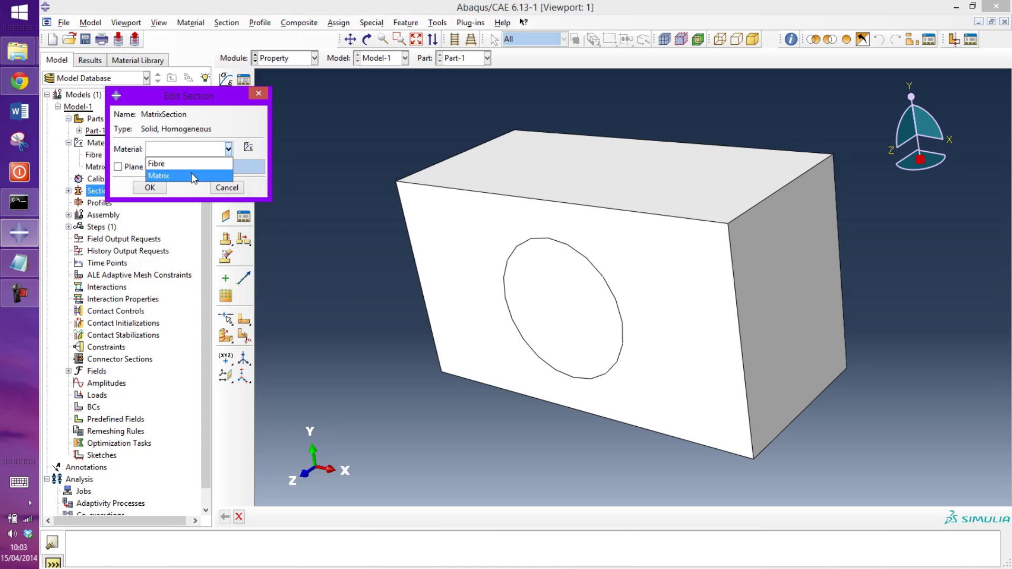
click(191, 173)
click(143, 187)
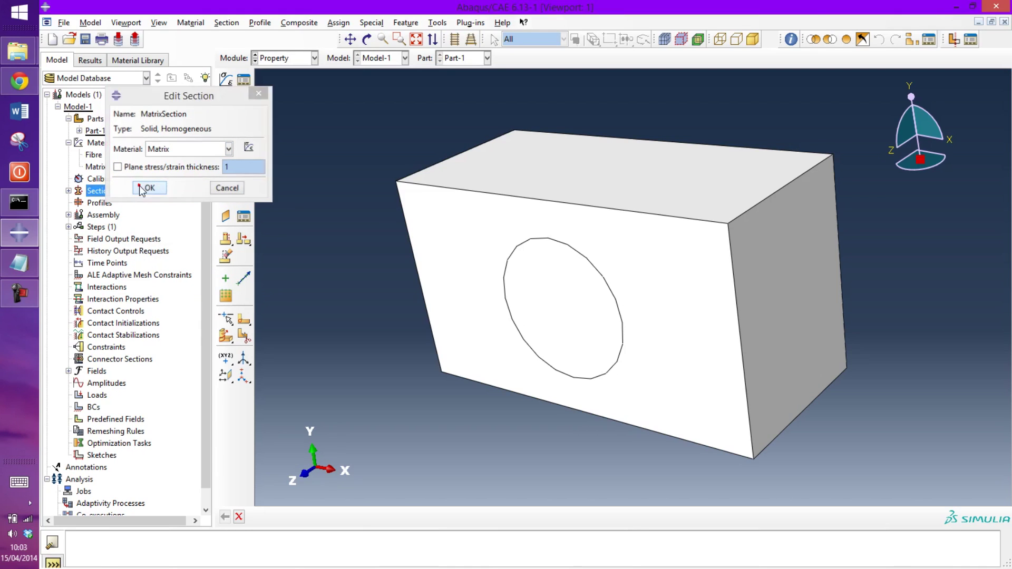
Step: Assign FibreSection to the cylindrical fibre cell of Part-1
click(82, 131)
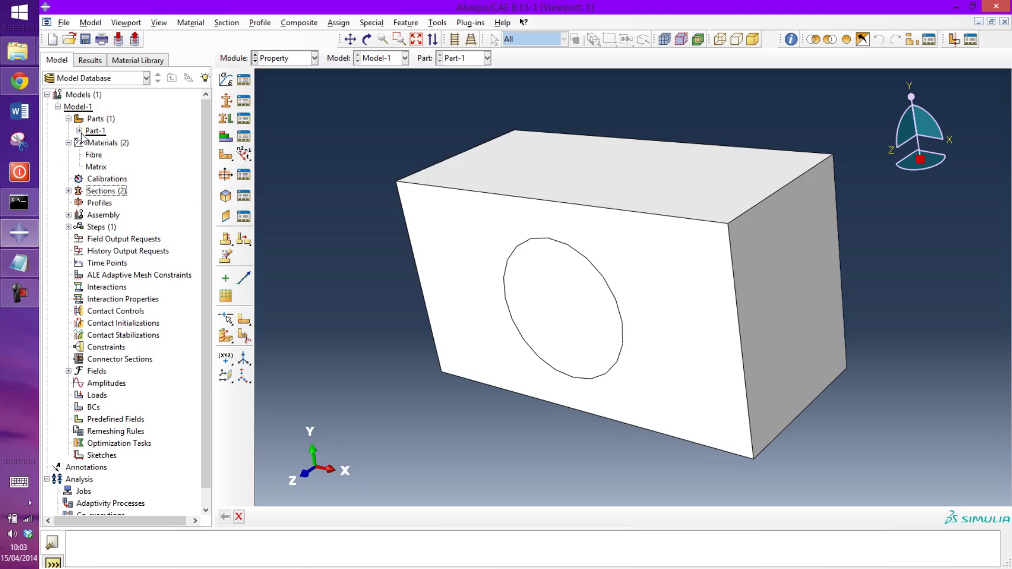
click(79, 131)
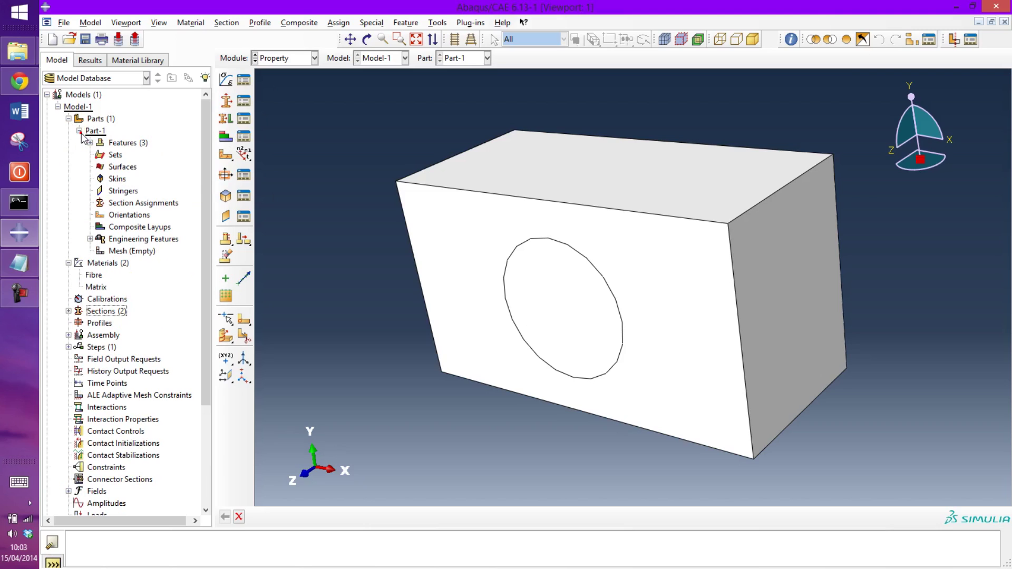
double_click(144, 204)
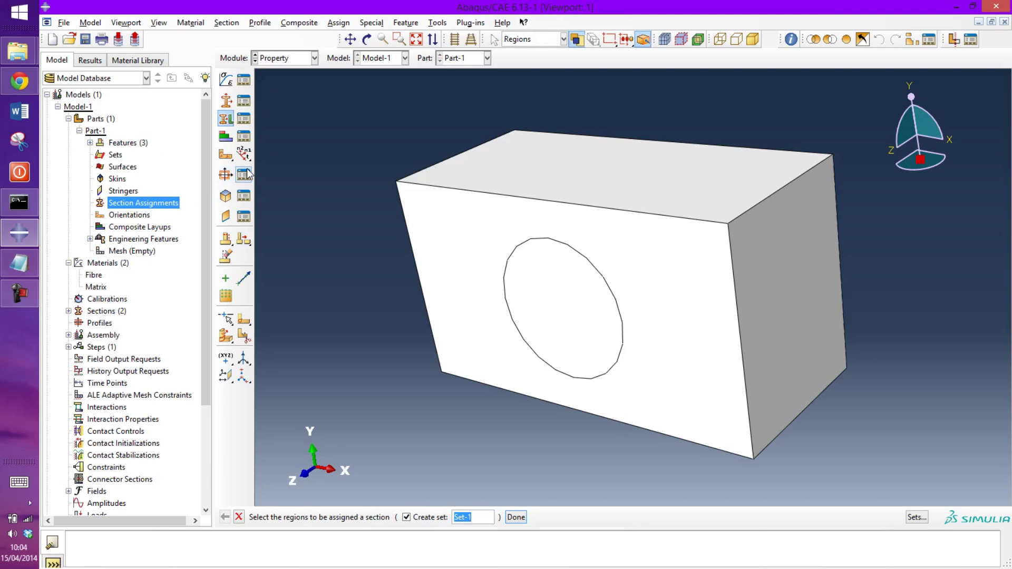
click(575, 324)
middle_click(408, 453)
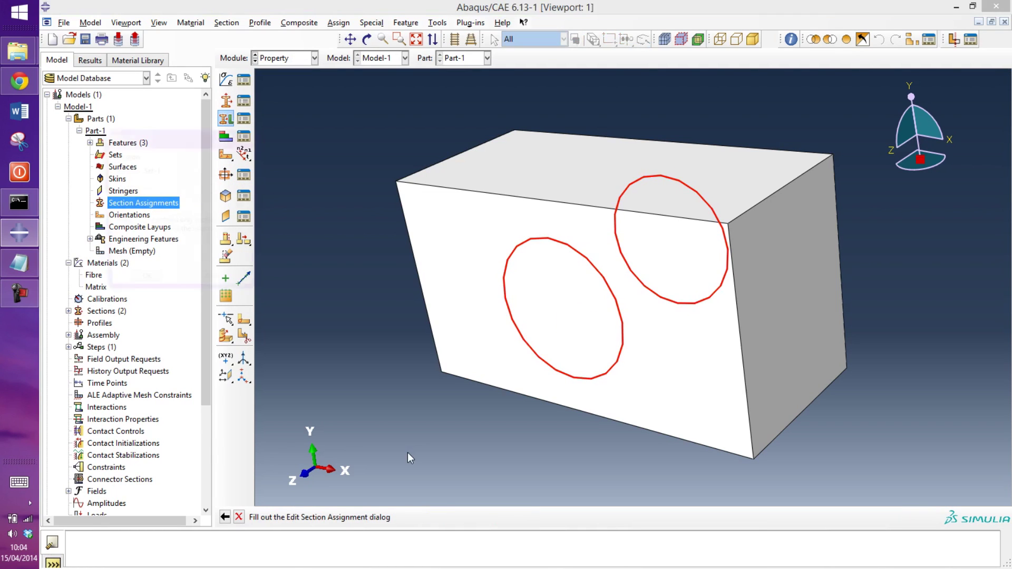
click(177, 207)
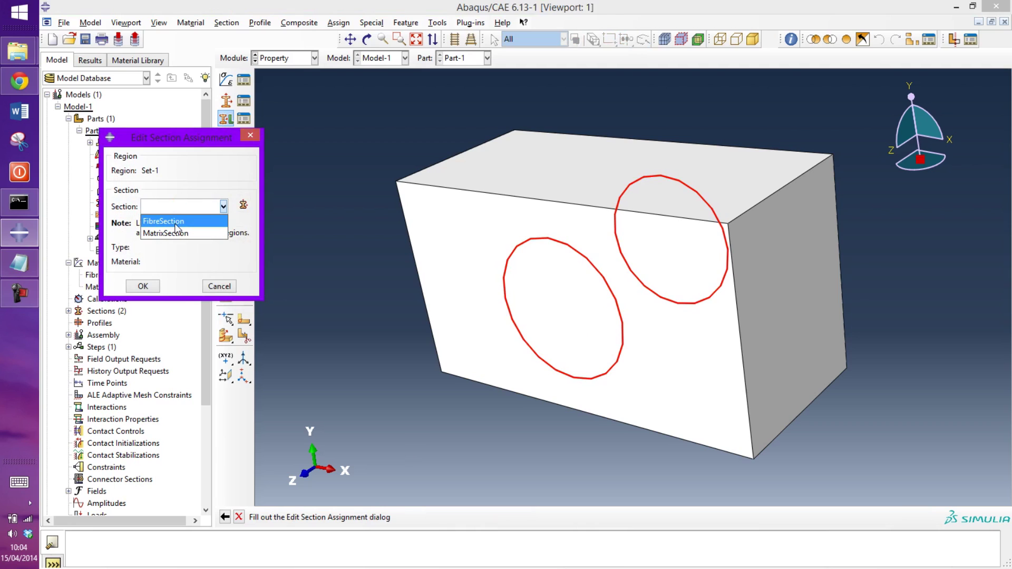
click(176, 227)
click(143, 288)
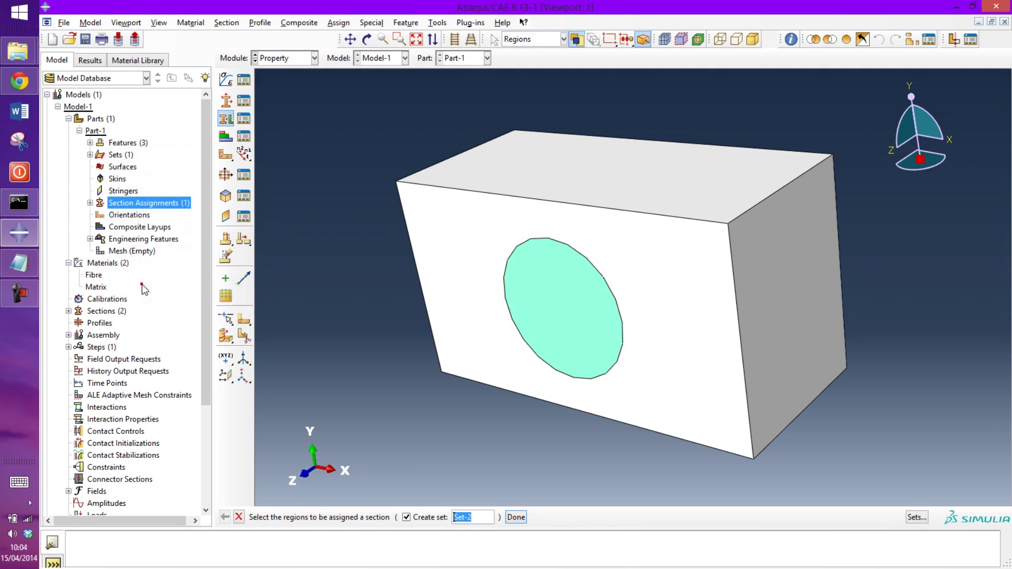
Step: Assign MatrixSection to the surrounding block cells
click(433, 252)
middle_click(432, 247)
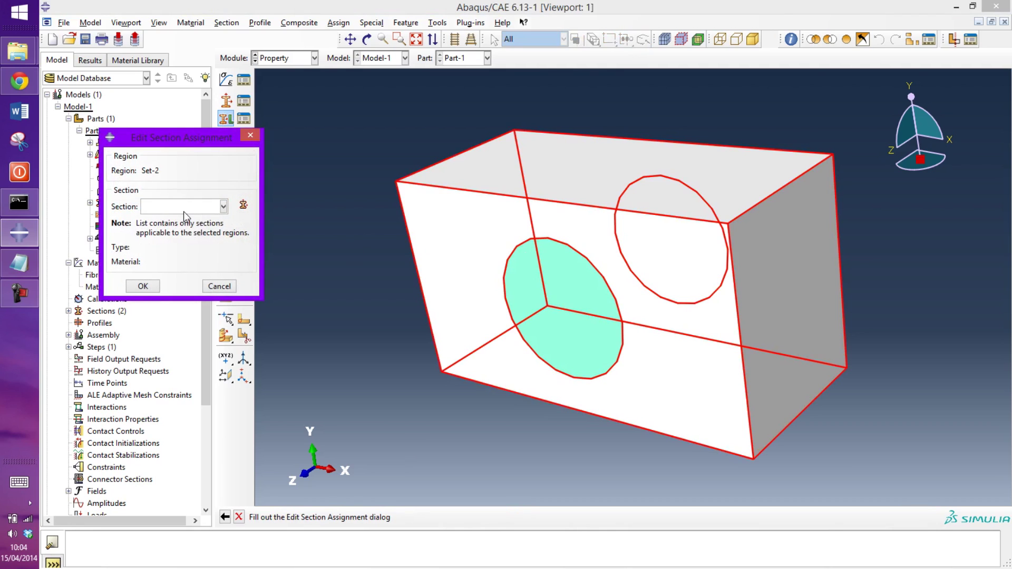
click(183, 208)
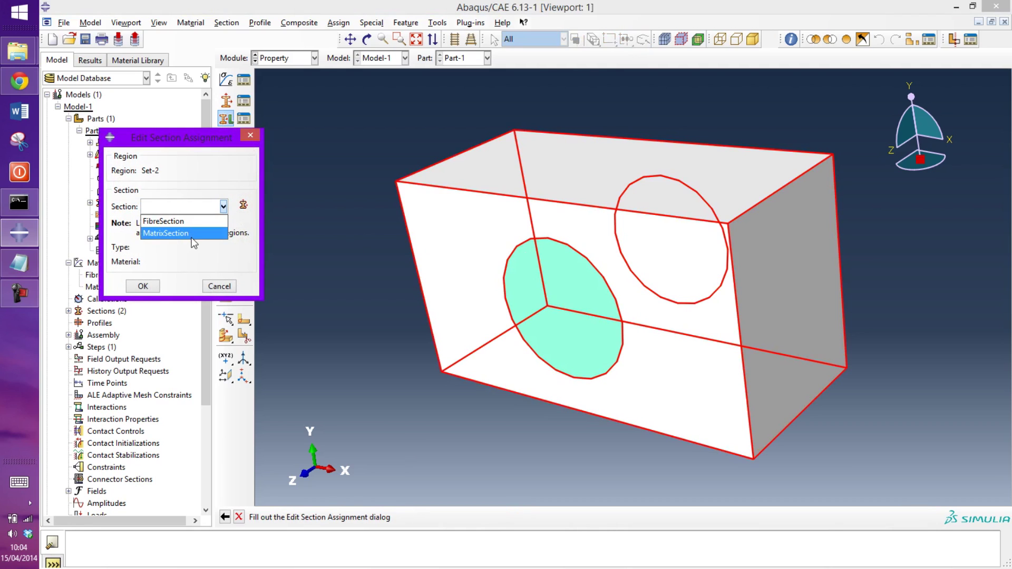
click(192, 238)
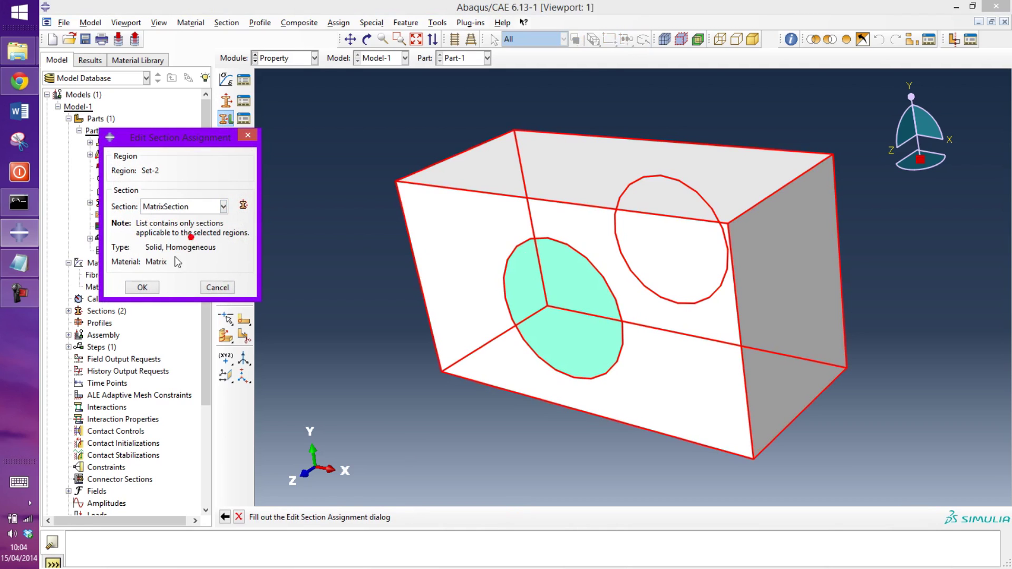
click(139, 287)
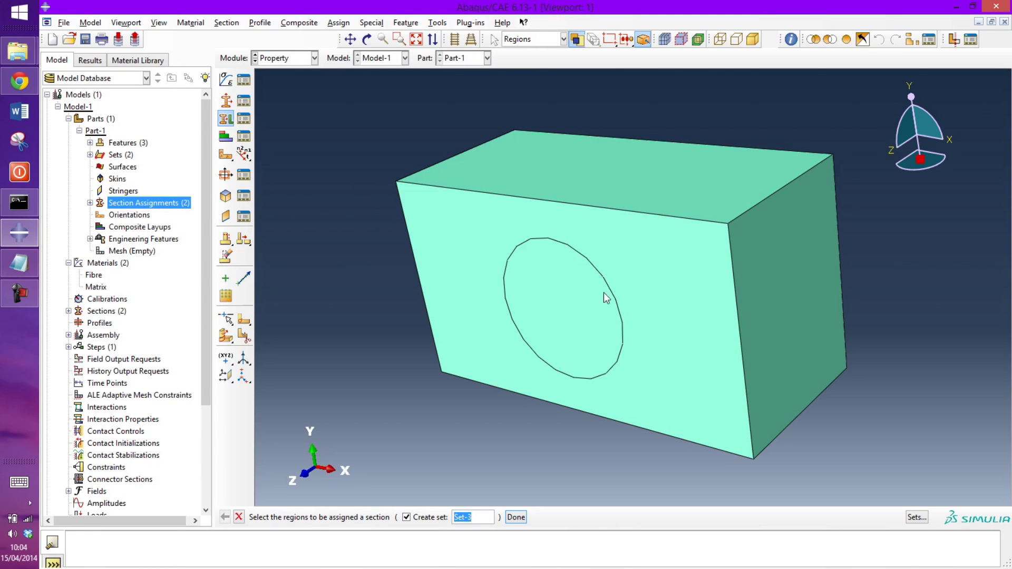
ctrl+alt+drag(521, 270, 738, 309)
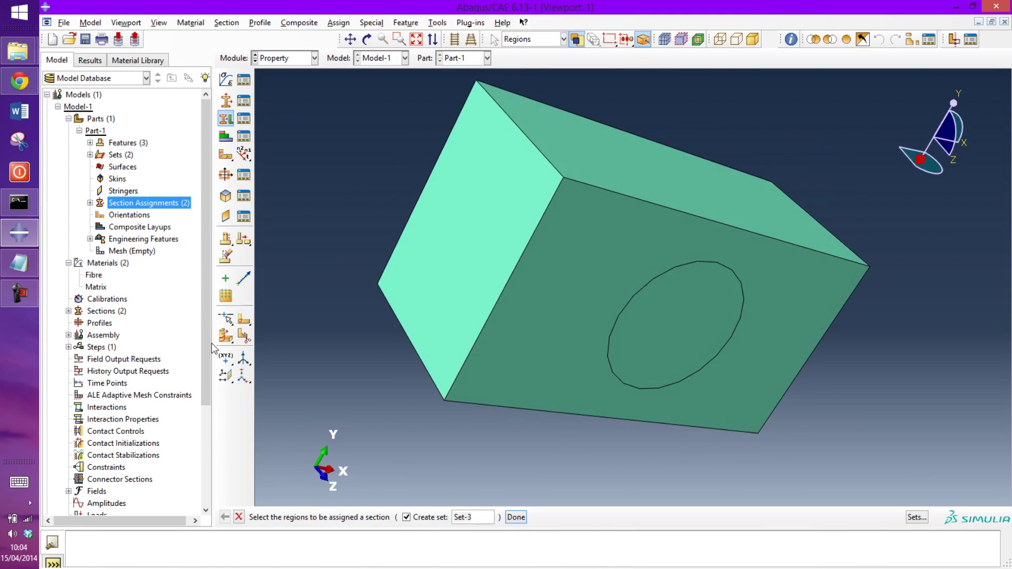
Step: Add a dependent Part-1 instance to the assembly and turn the view toward its narrow end
click(68, 335)
click(101, 347)
double_click(101, 348)
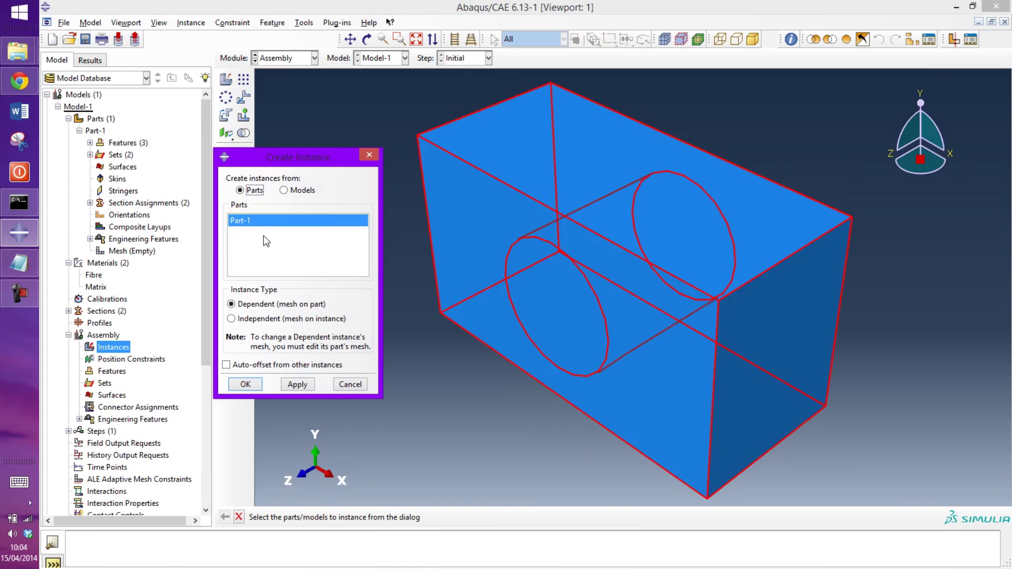
click(297, 384)
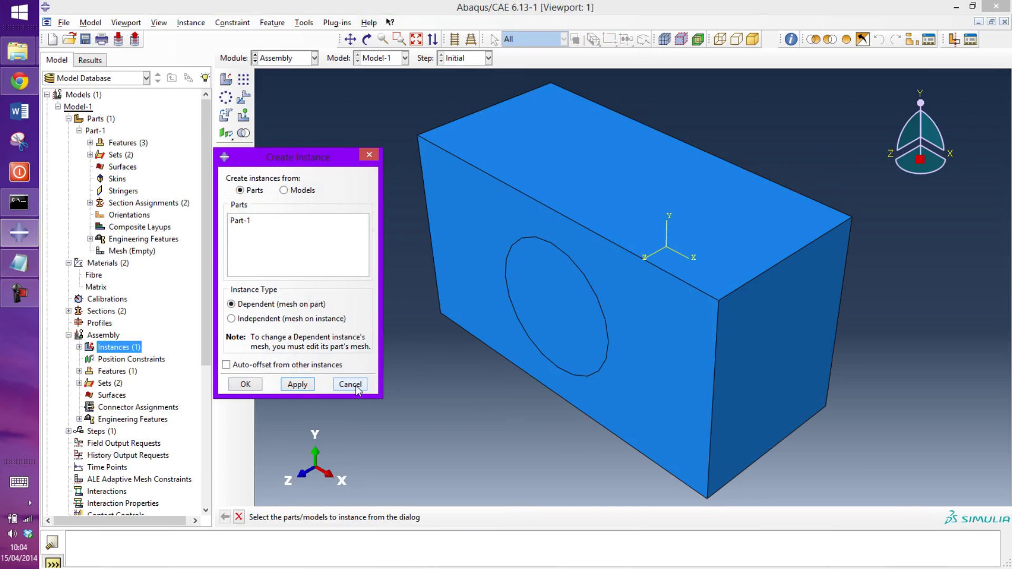
click(350, 385)
ctrl+alt+drag(587, 302, 480, 344)
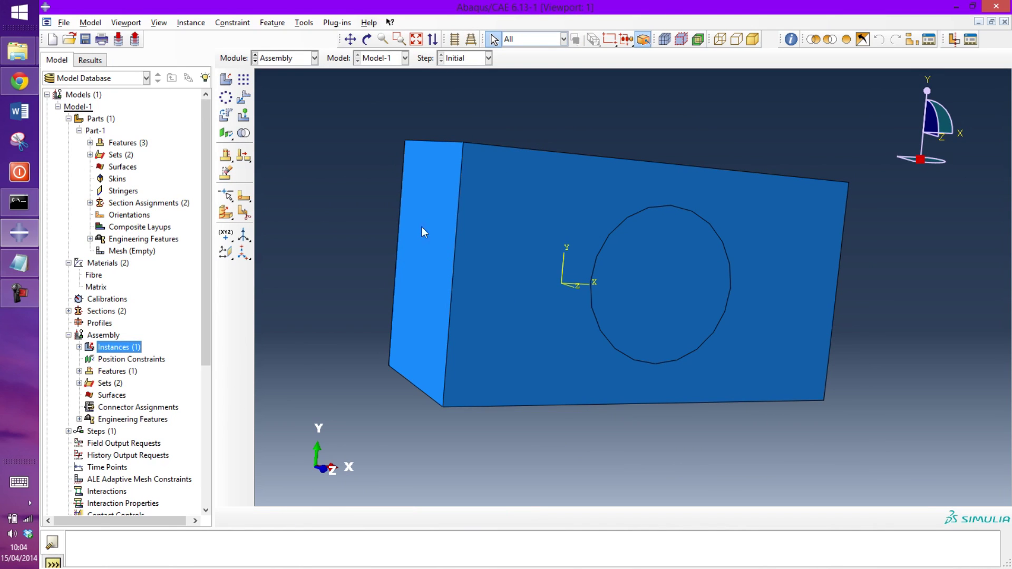
scroll(105, 414, down, 2)
scroll(99, 411, down, 2)
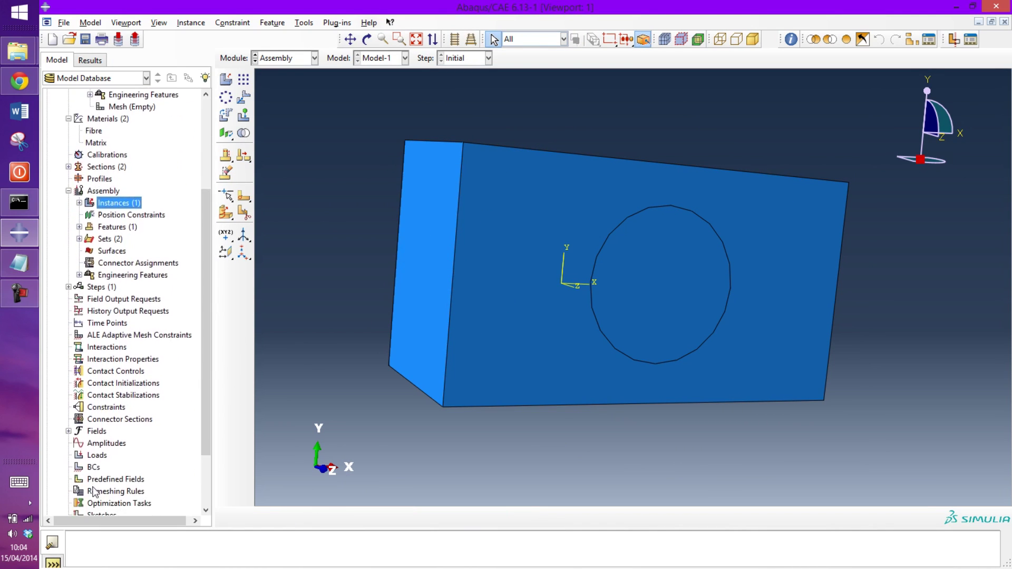
Step: Fix the block's narrow left end face with encastre boundary condition BC-1 in the Initial step
double_click(93, 467)
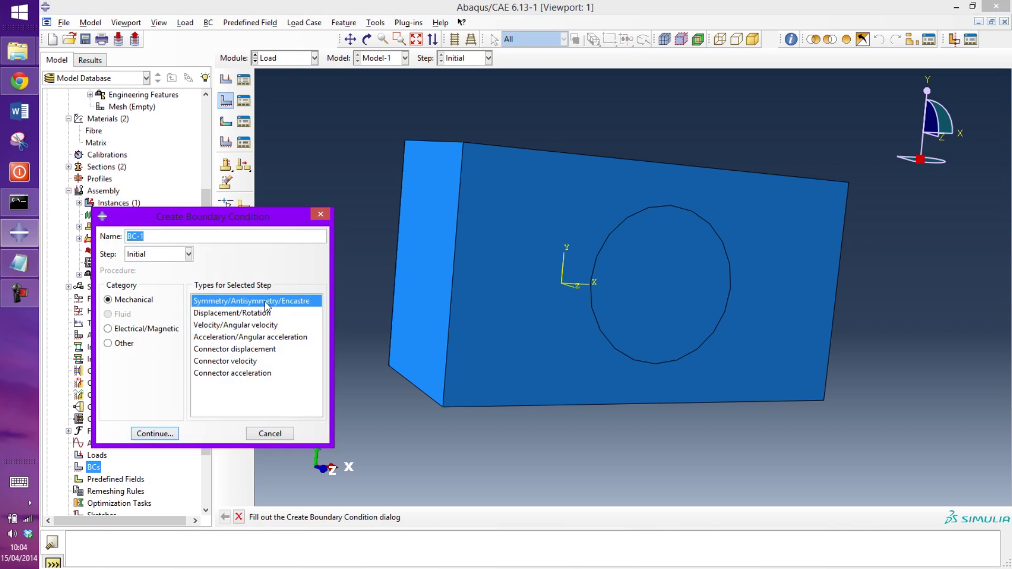
click(154, 434)
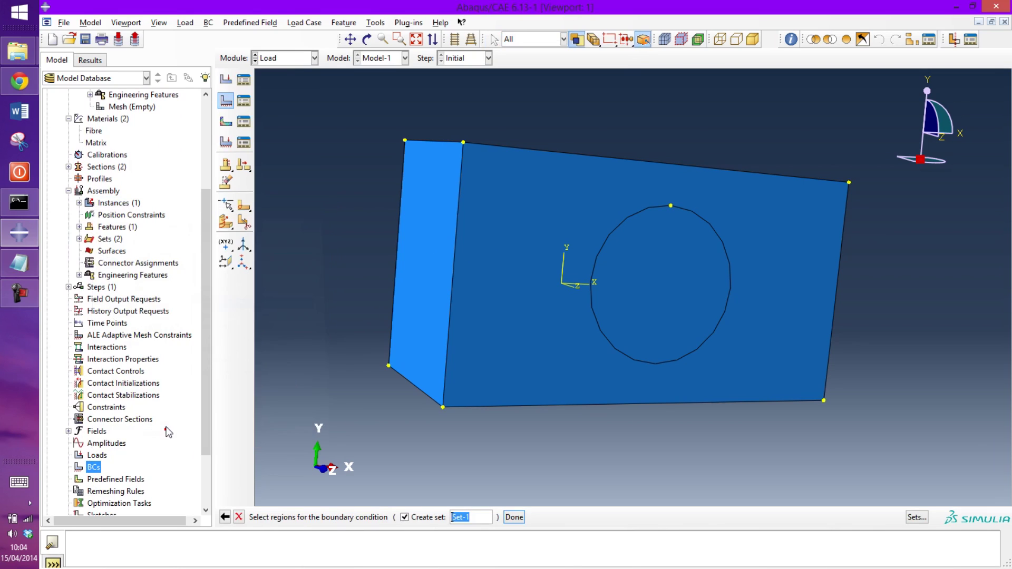
click(428, 303)
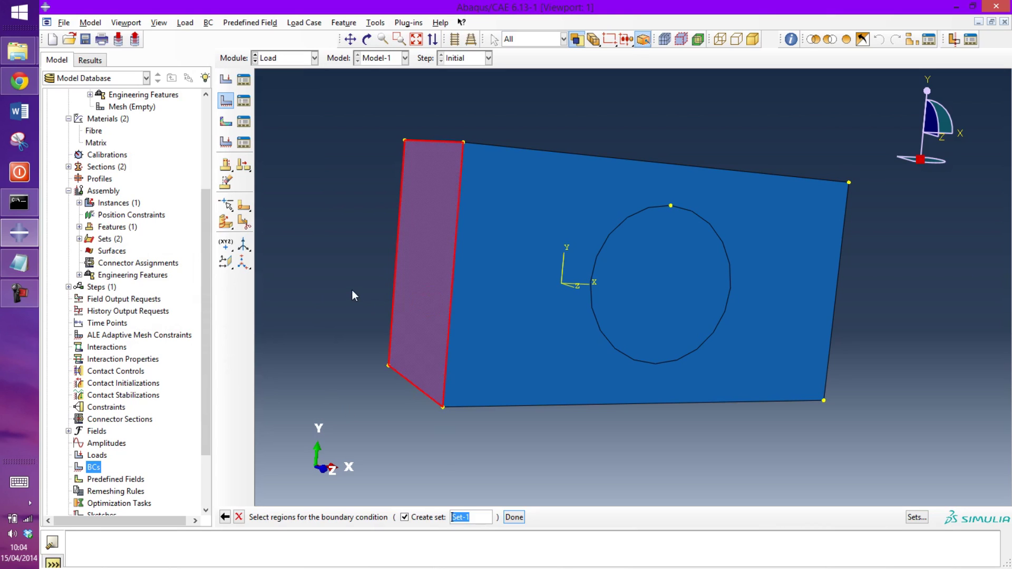
middle_click(352, 290)
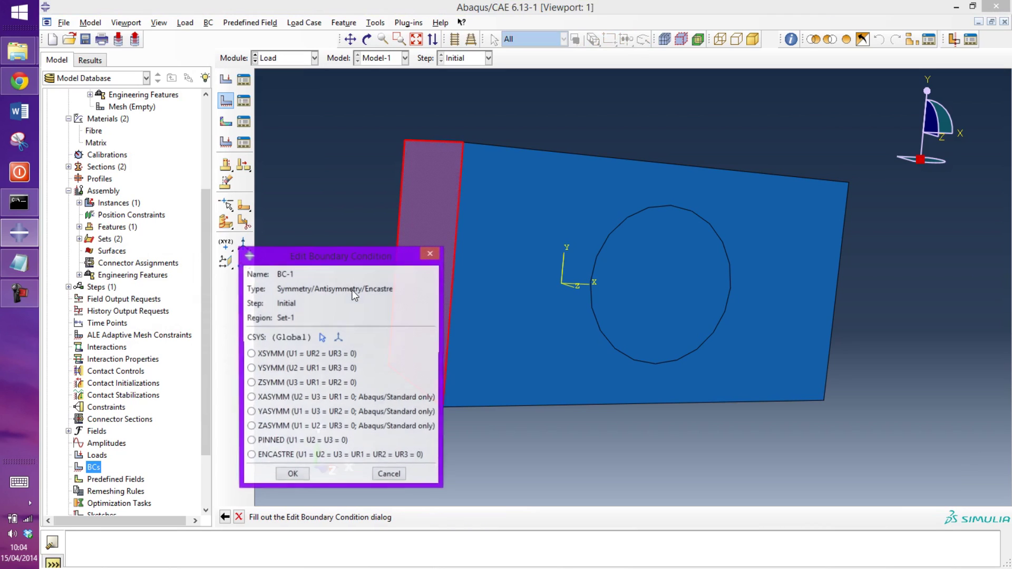
click(312, 456)
click(294, 476)
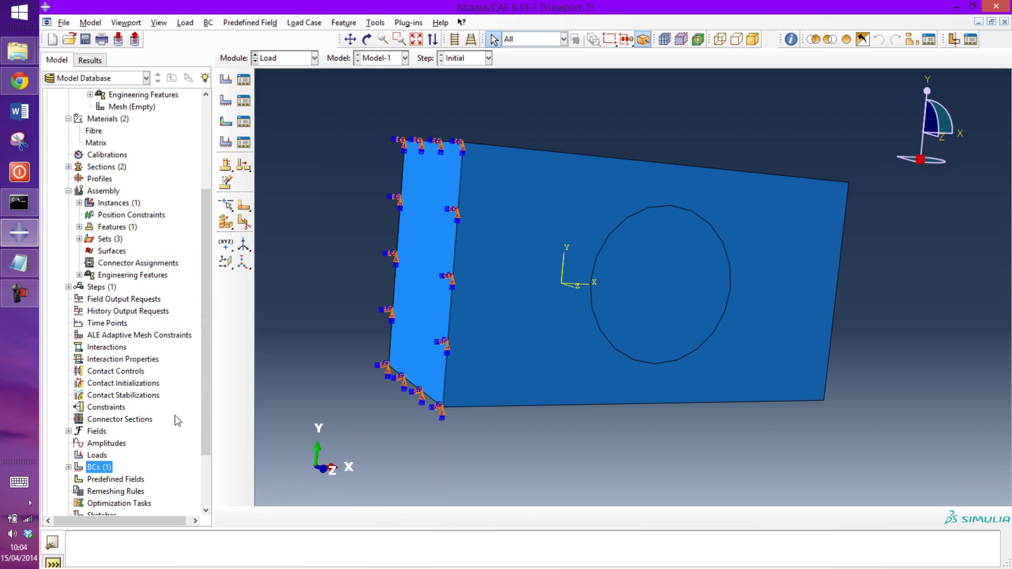
drag(210, 406, 209, 375)
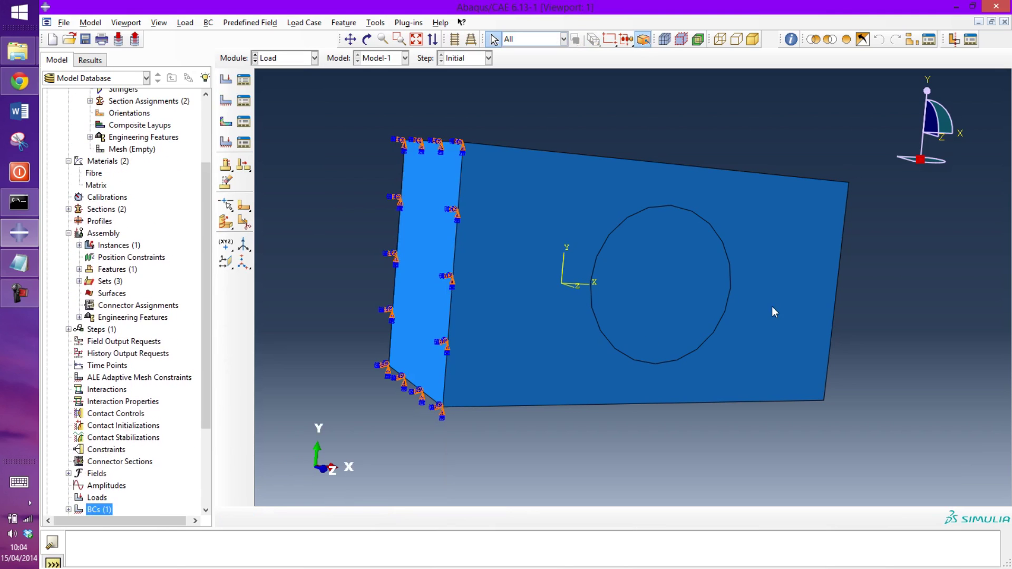
Step: In the Initial step, create temperature field Hightemp of magnitude 158 over the whole block
ctrl+alt+drag(773, 312, 316, 337)
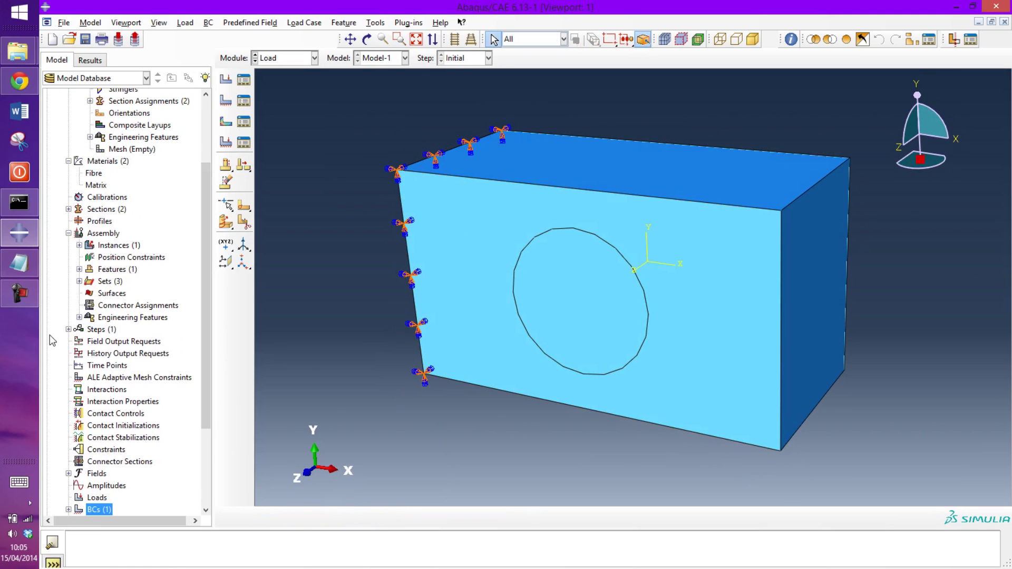
click(68, 329)
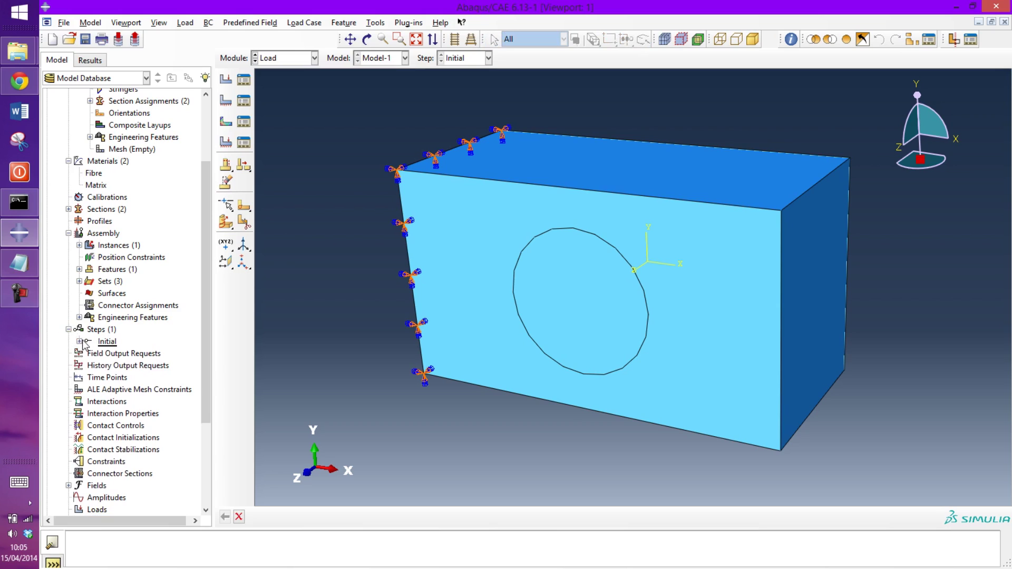
click(79, 342)
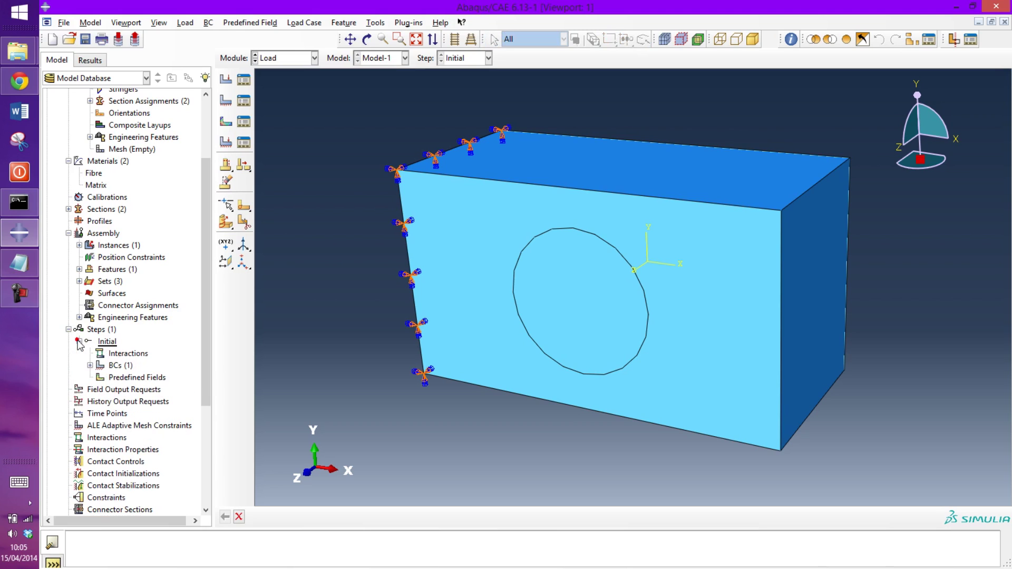
double_click(128, 379)
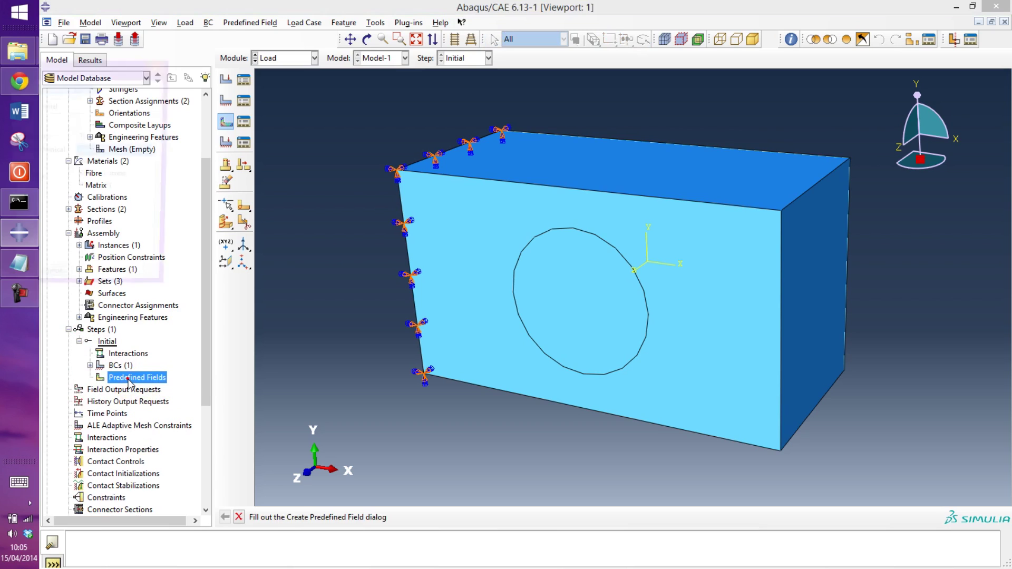
drag(103, 73, 213, 124)
text(H)
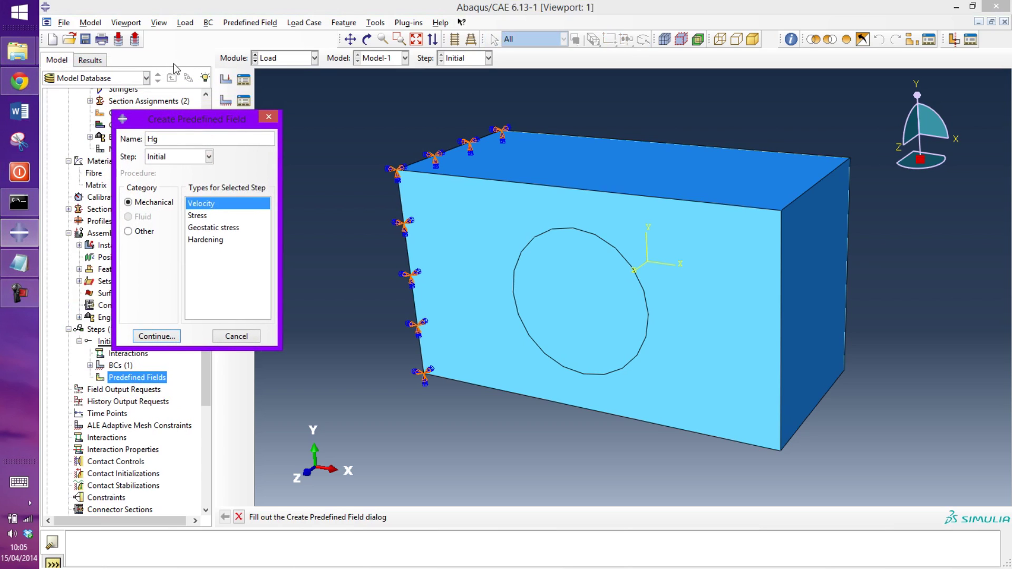
text(ightemp)
click(140, 231)
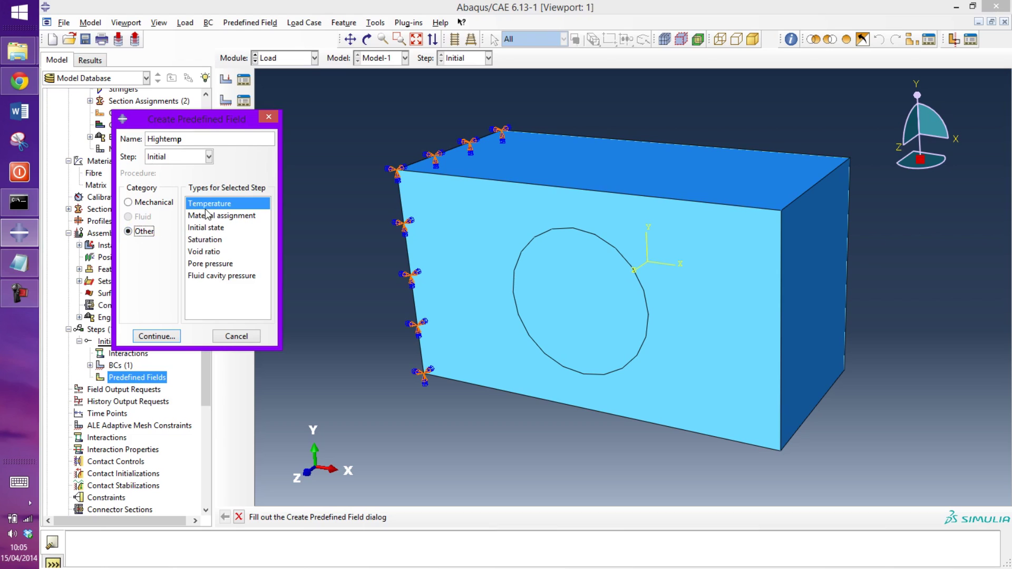
click(157, 337)
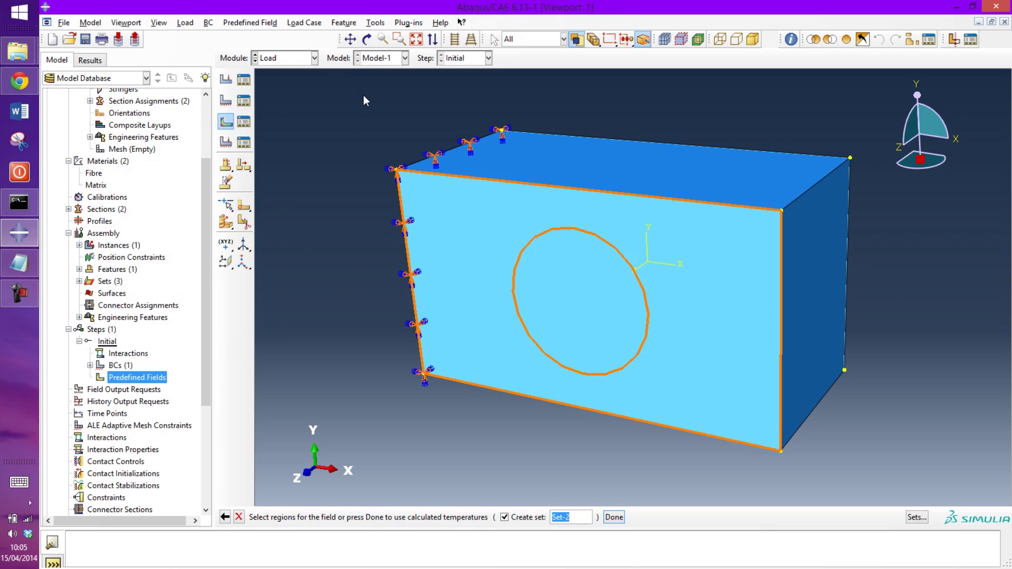
drag(360, 95, 890, 461)
middle_click(890, 461)
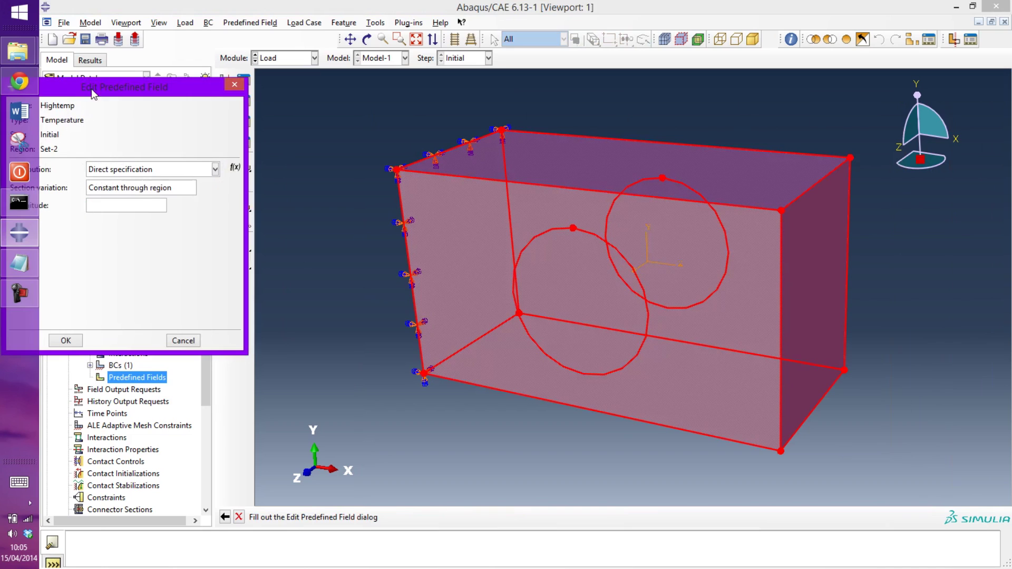
drag(97, 90, 364, 179)
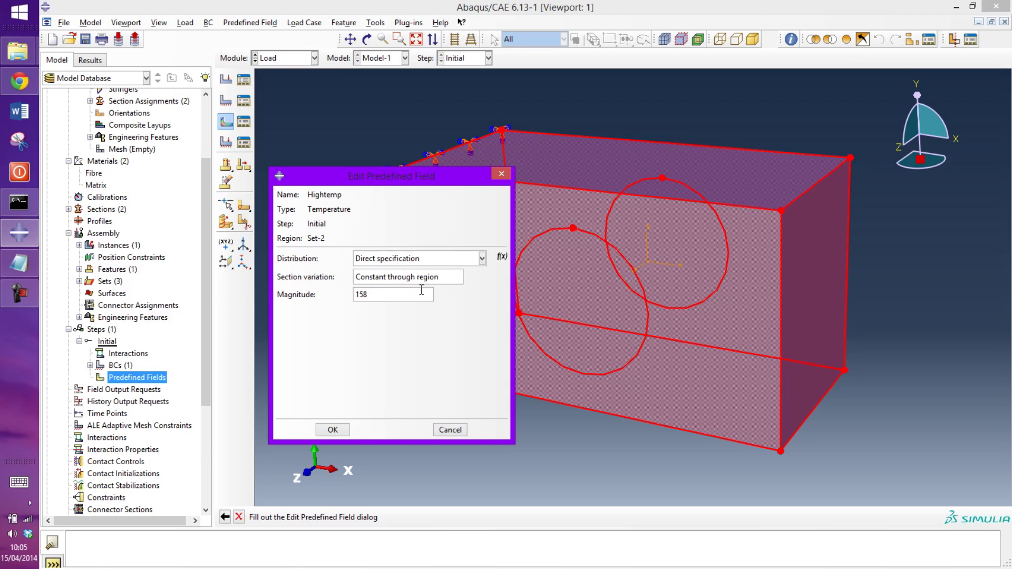
click(344, 430)
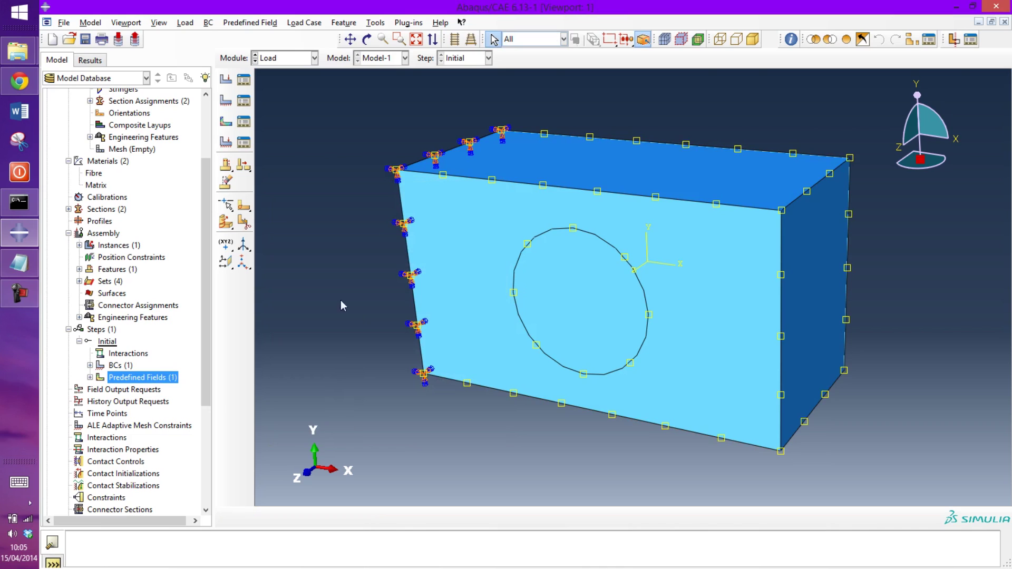
Step: Create a Static, General step named Cooldown and check that Hightemp carries into it
scroll(211, 337, down, 3)
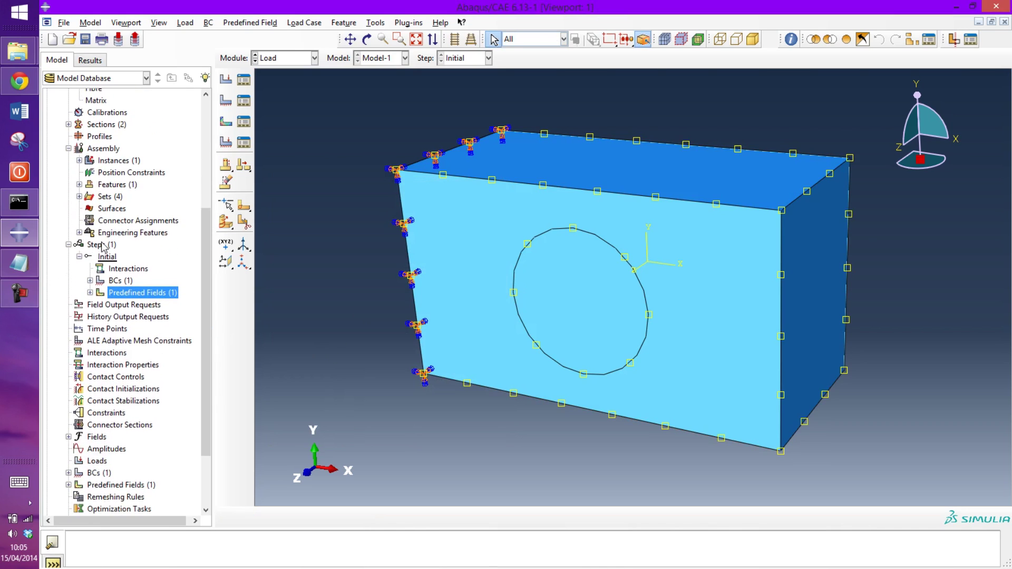
double_click(101, 245)
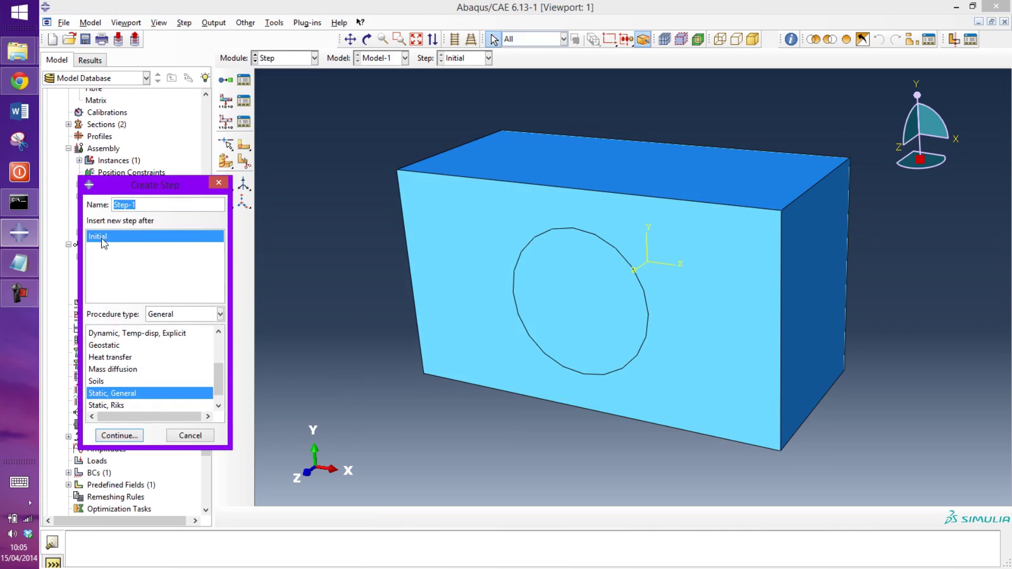
text(Cooldown)
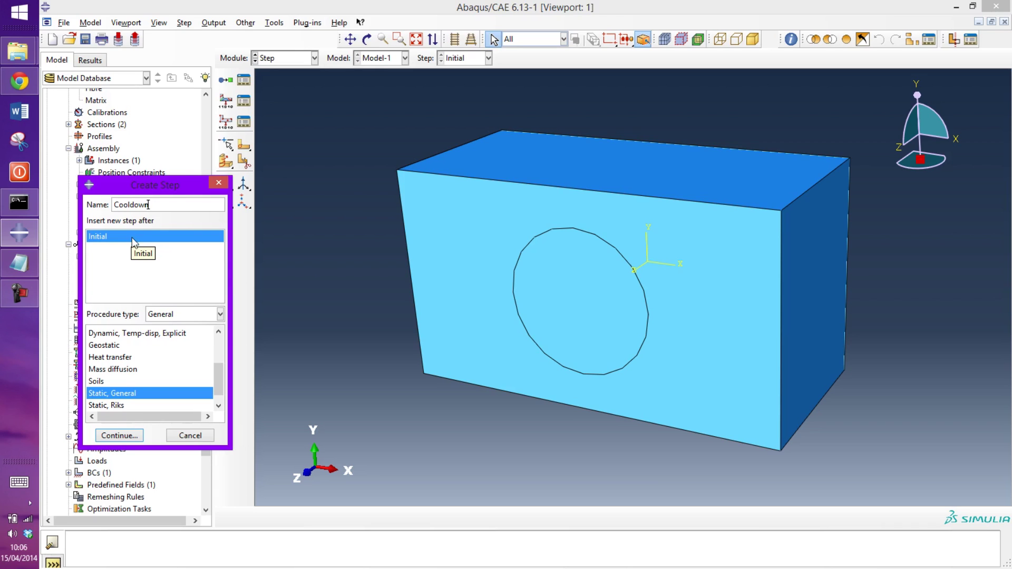
click(119, 435)
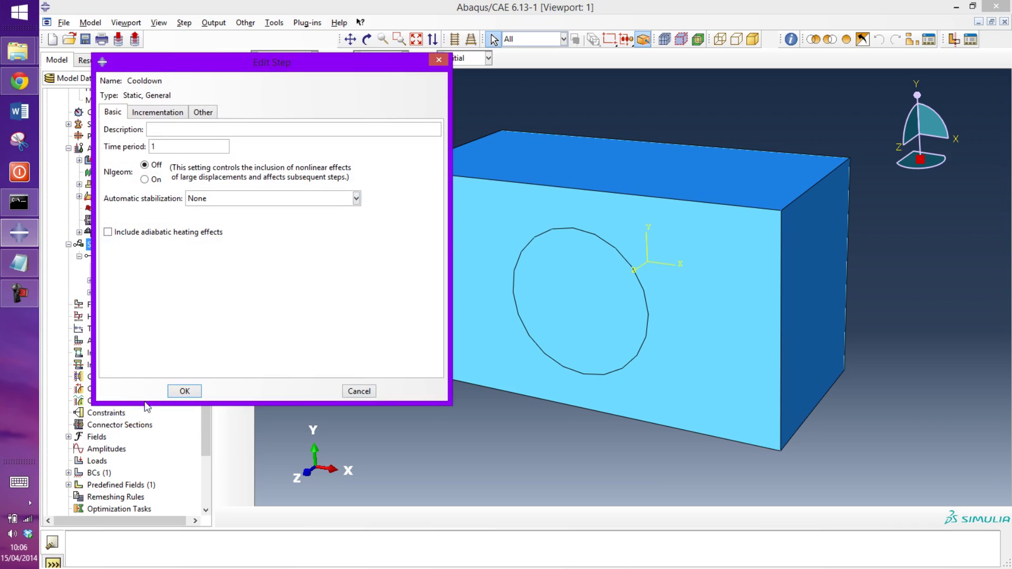
click(185, 391)
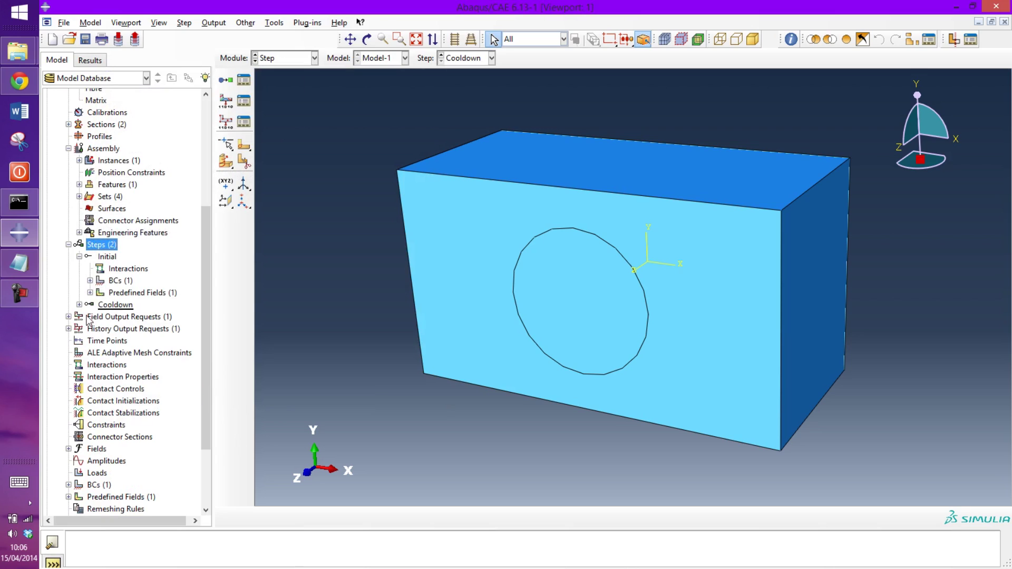
click(79, 305)
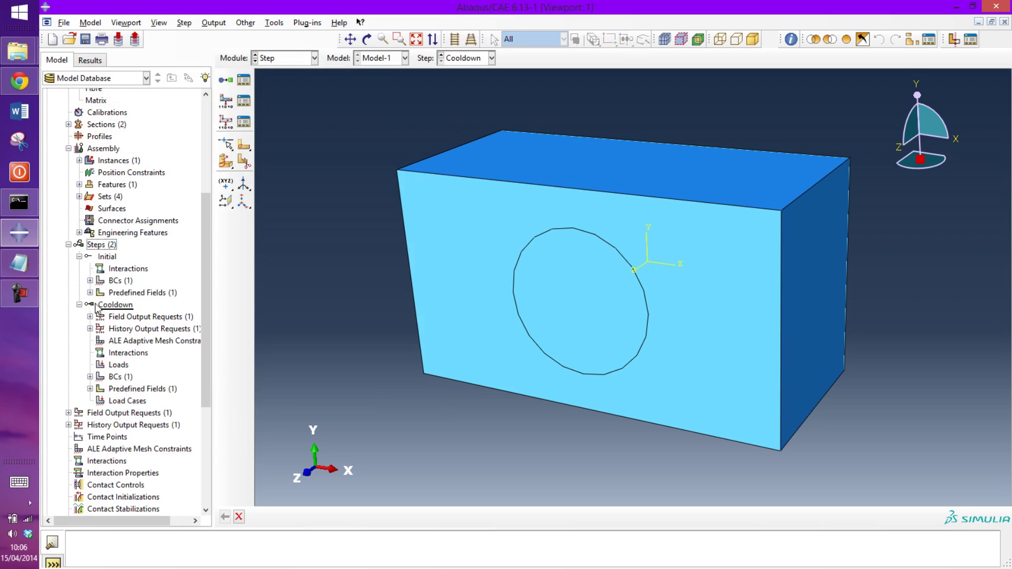
click(90, 389)
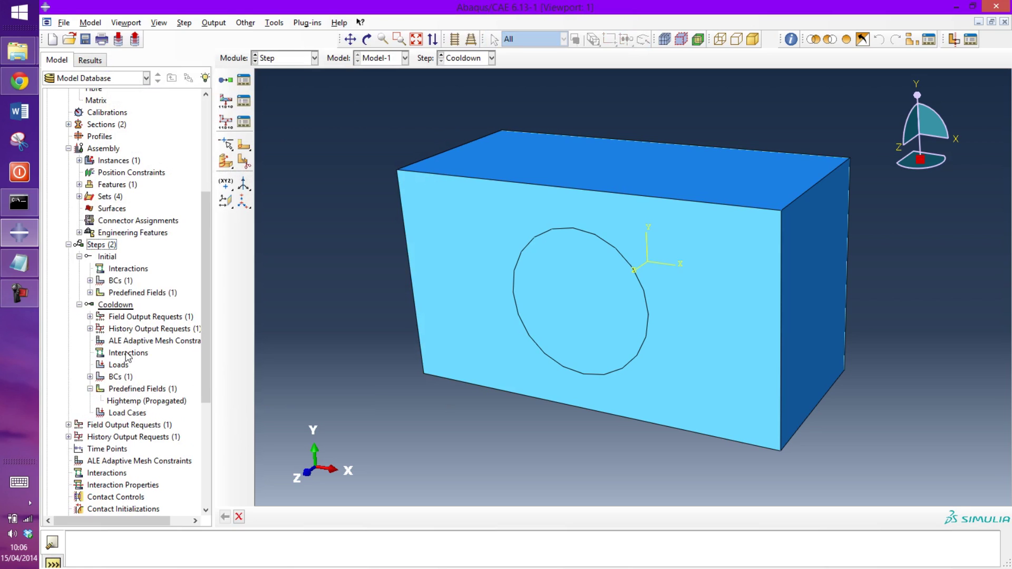
Step: In Cooldown, create temperature field Lowtemp of magnitude 0 over the whole block (Set-3)
double_click(126, 389)
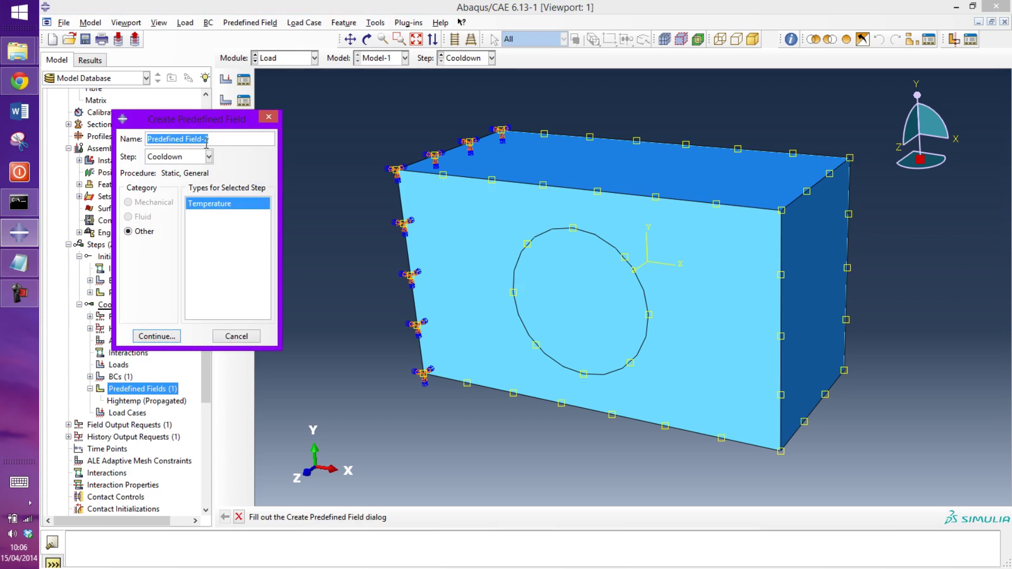
text(Lowtemp)
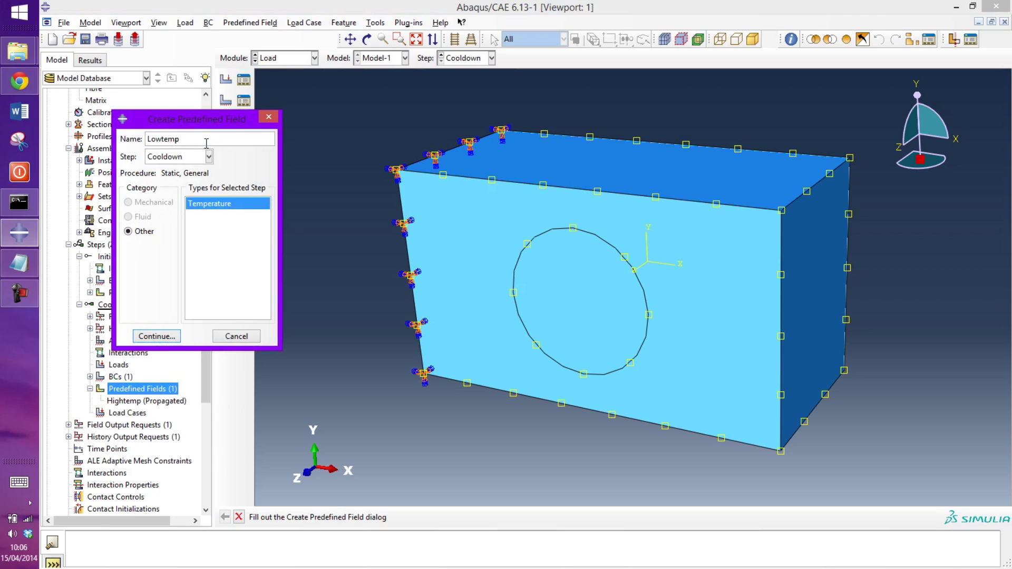
click(168, 337)
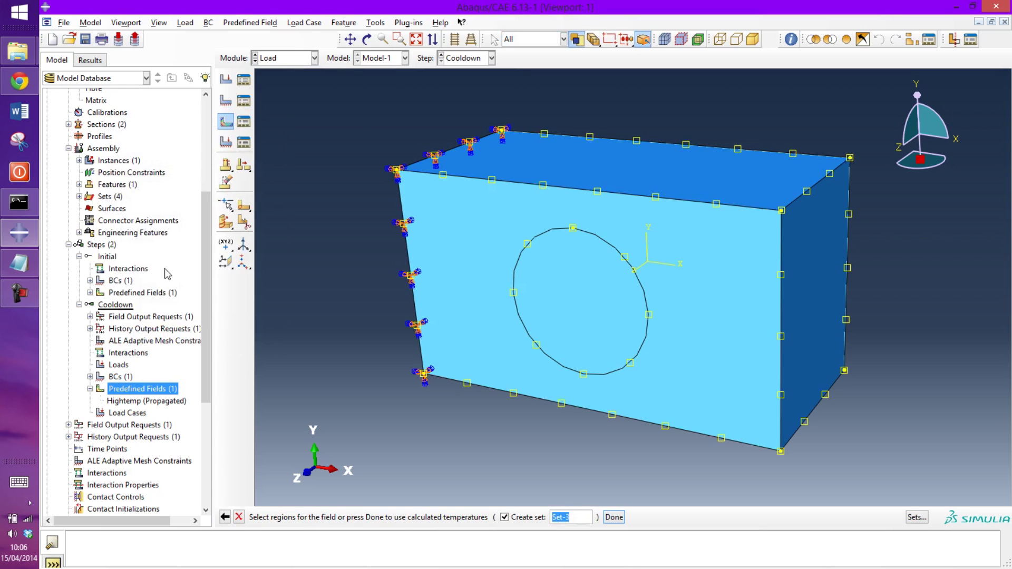
drag(357, 79, 881, 423)
middle_click(881, 423)
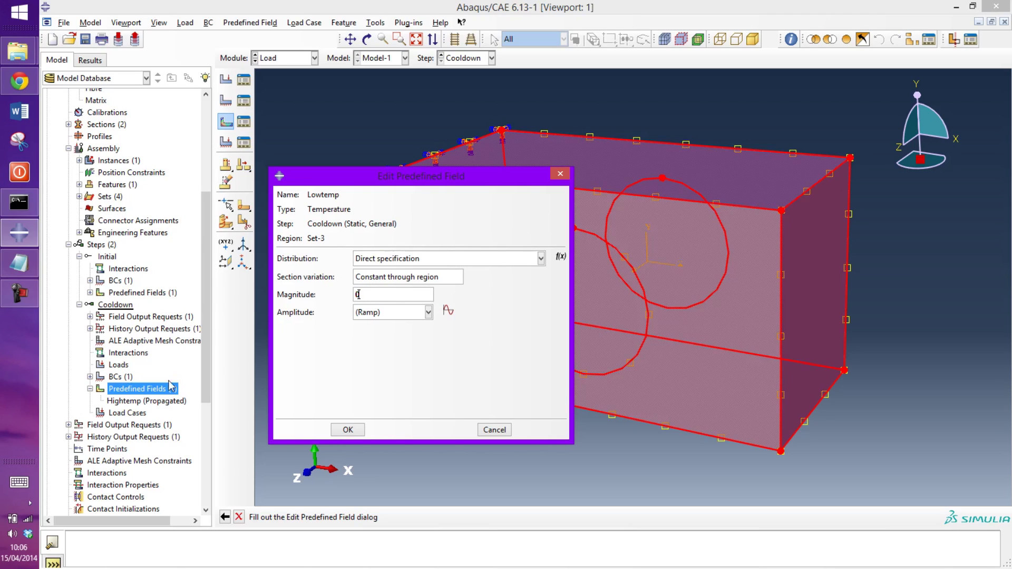
click(348, 430)
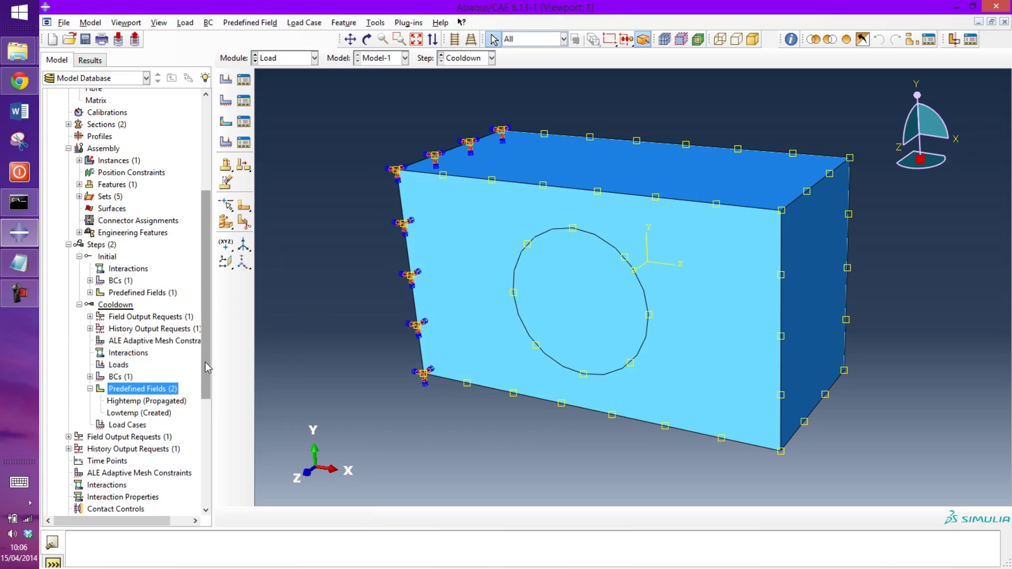
scroll(207, 367, down, 2)
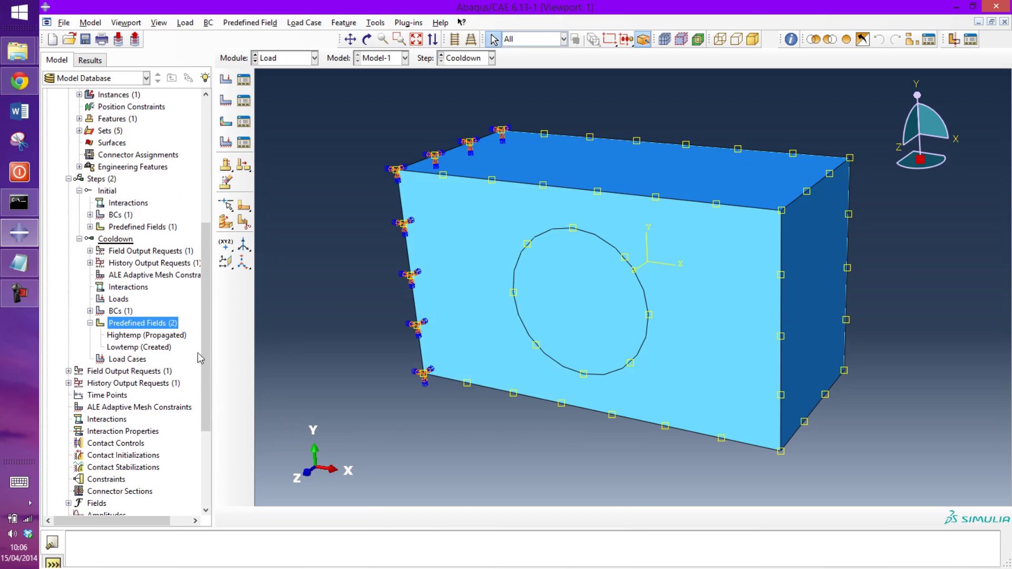
Step: Switch to meshing Part-1 and assign wedge element mesh controls to the block's cell
drag(210, 354, 203, 231)
double_click(132, 224)
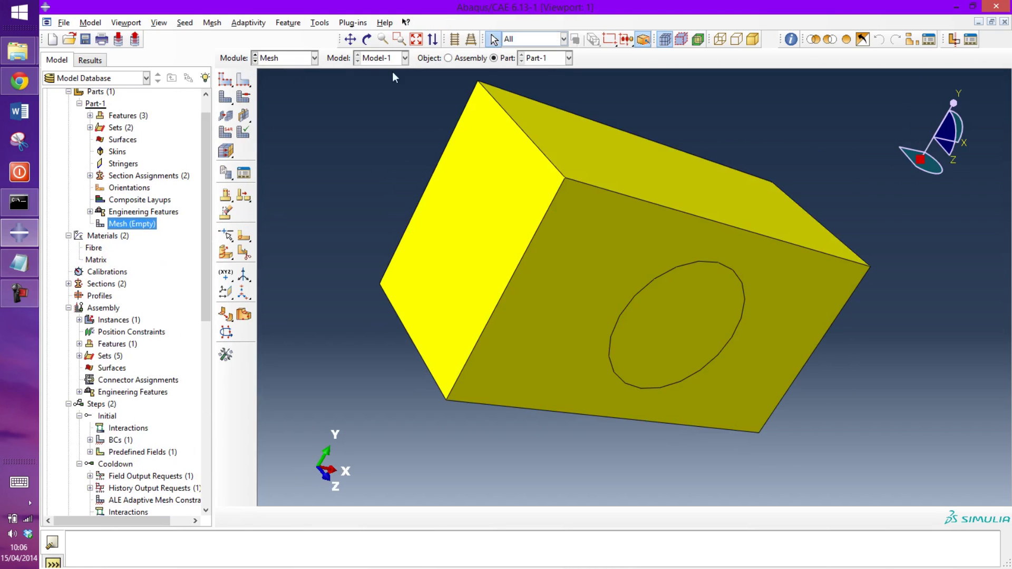
ctrl+alt+drag(474, 246, 631, 301)
click(212, 22)
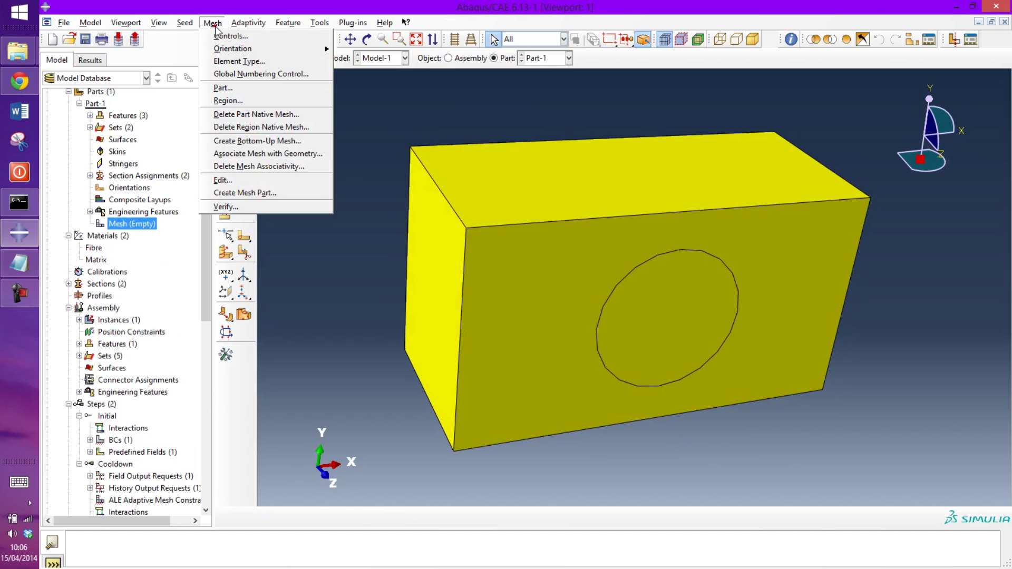
click(234, 35)
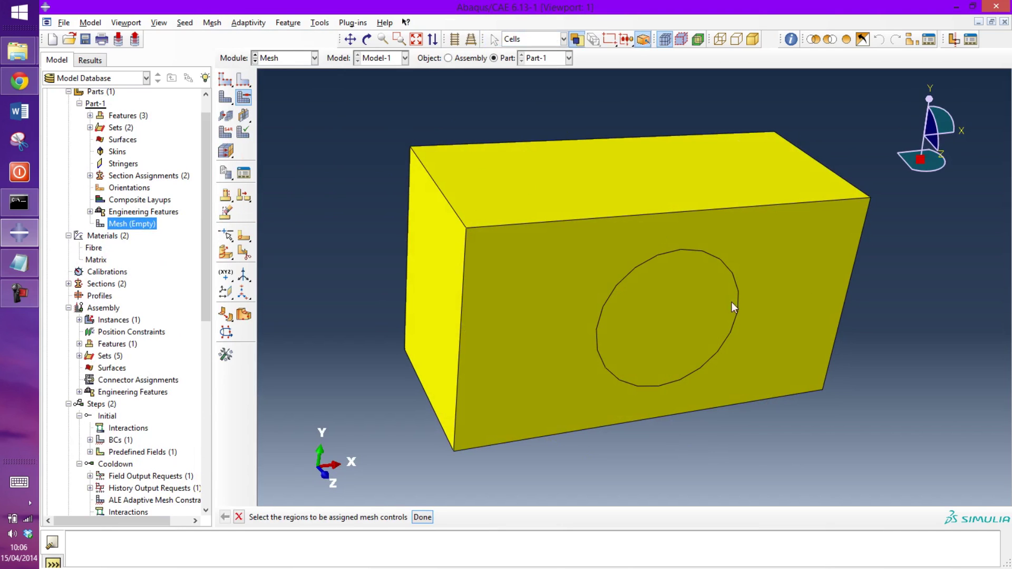
click(707, 307)
middle_click(555, 110)
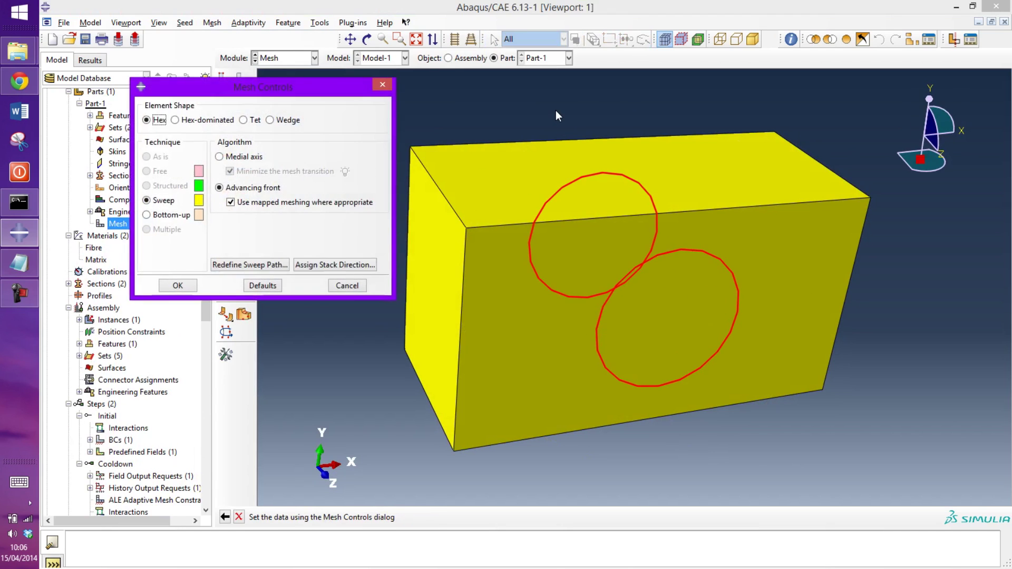
click(270, 120)
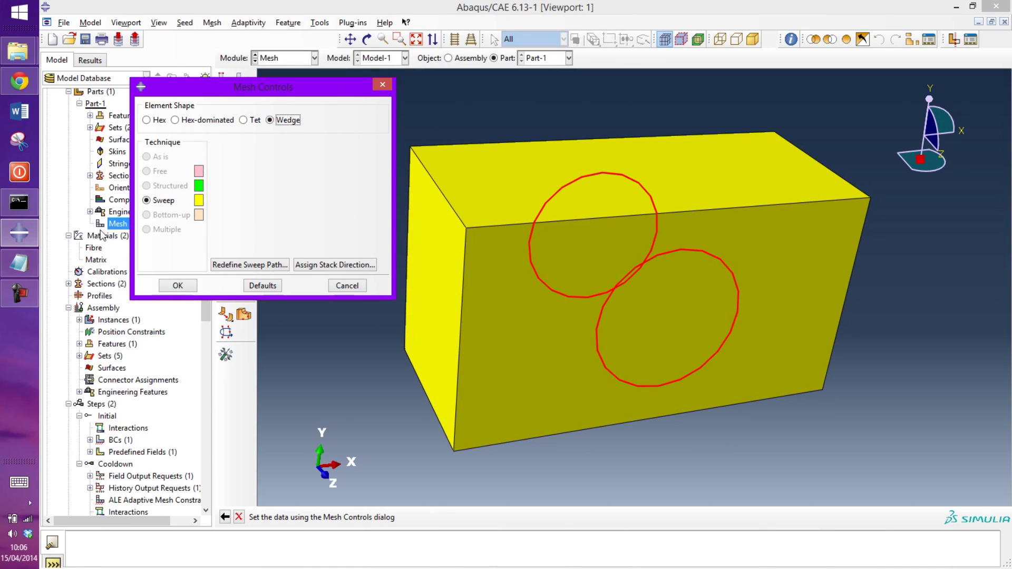
click(174, 284)
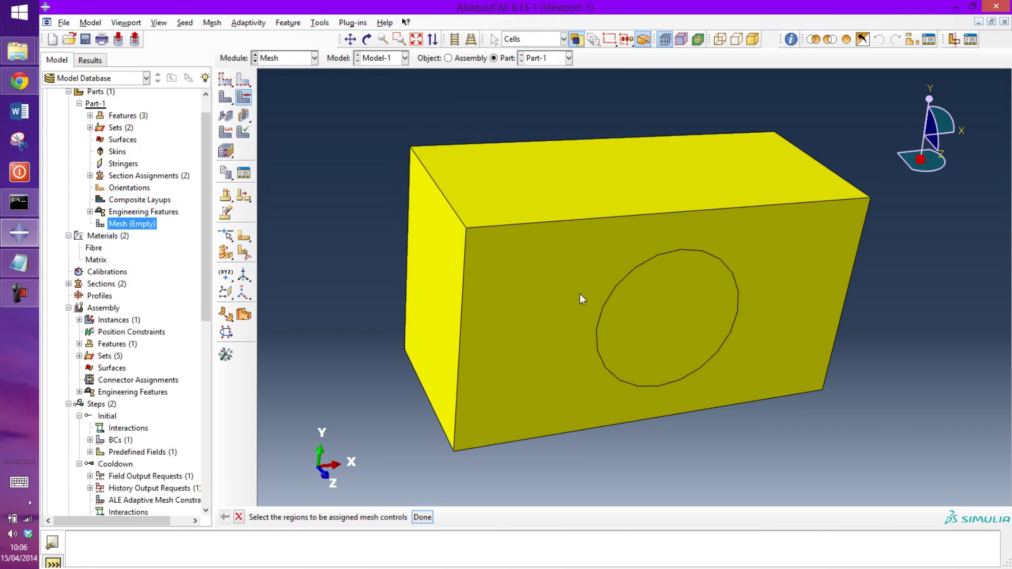
Step: Seed Part-1 with an approximate global element size of 1.5, replacing 4.5
mouse_move(591, 261)
ctrl+alt+mouse_down()
mouse_move(574, 228)
mouse_move(595, 249)
ctrl+alt+mouse_up()
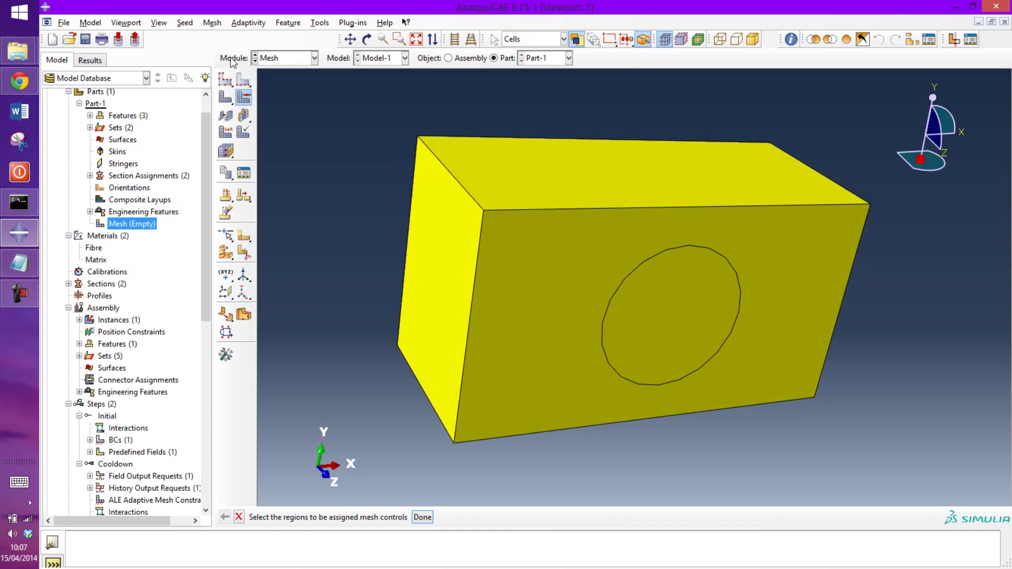
click(213, 22)
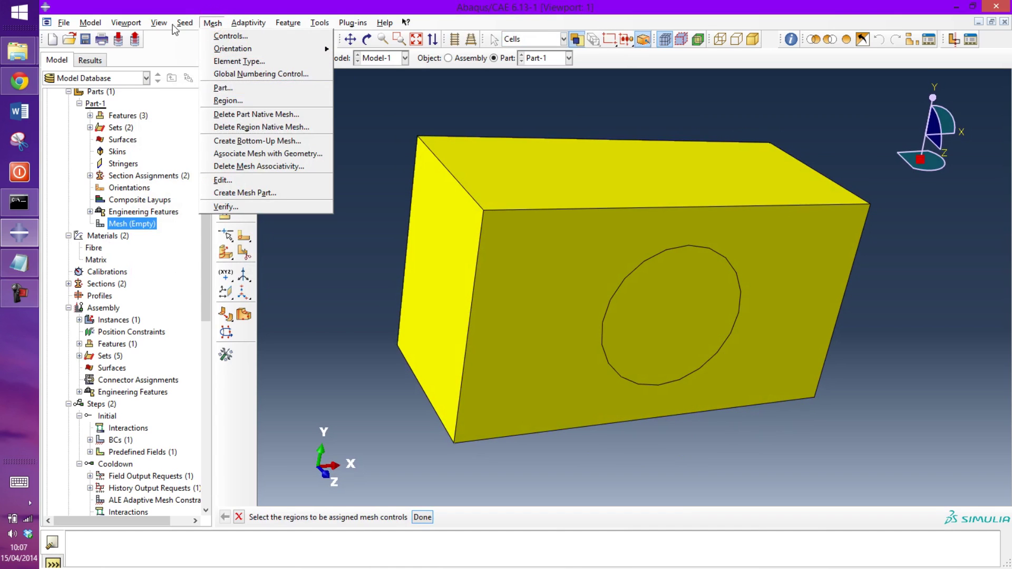
mouse_move(185, 22)
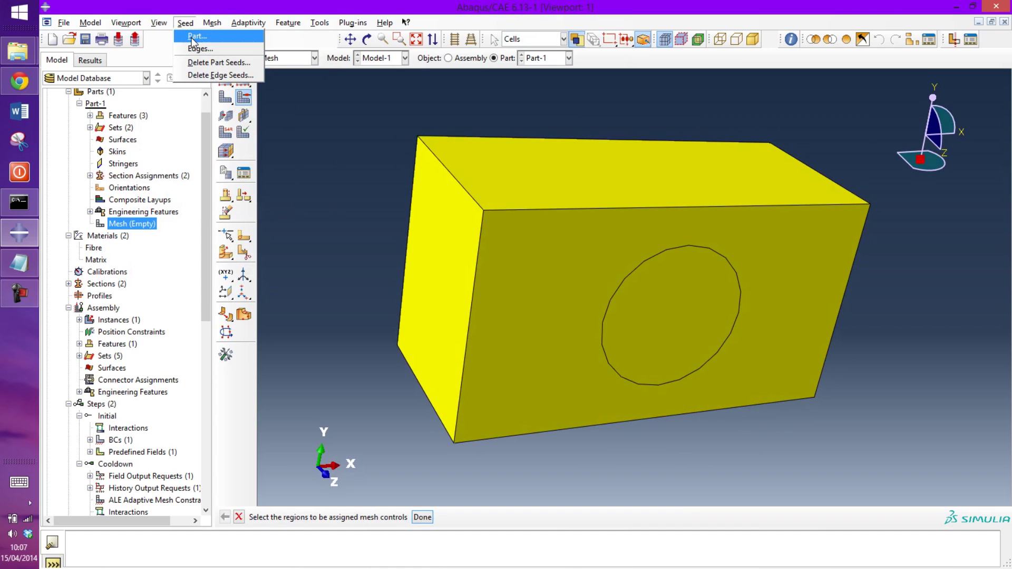
click(202, 35)
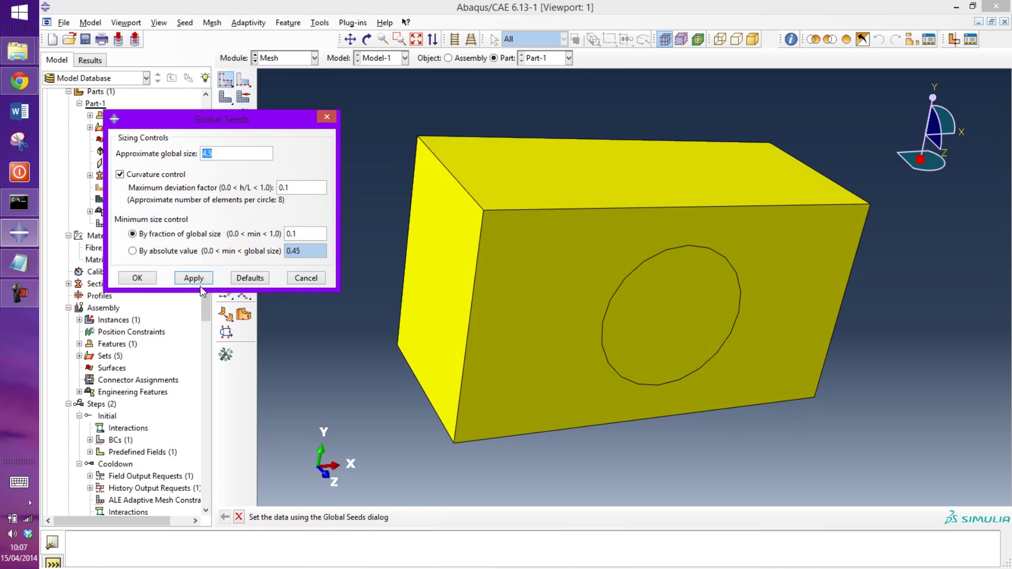
click(199, 279)
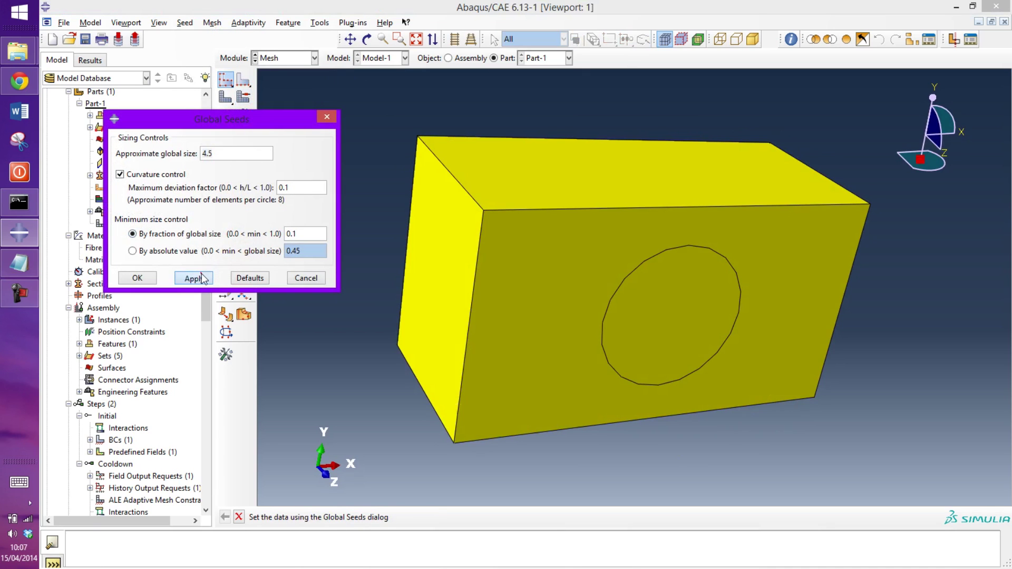
double_click(228, 151)
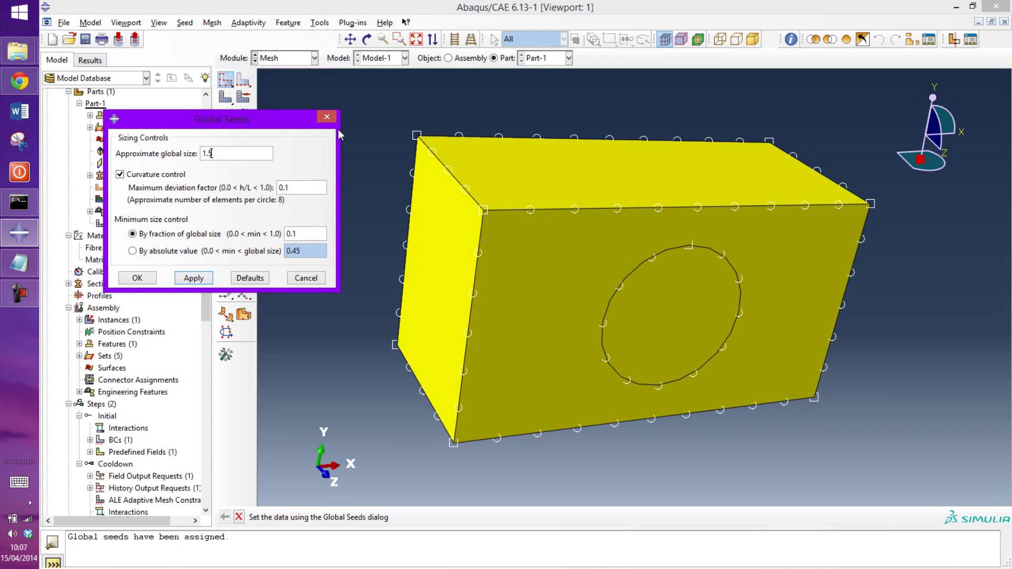
text(1.5)
click(196, 277)
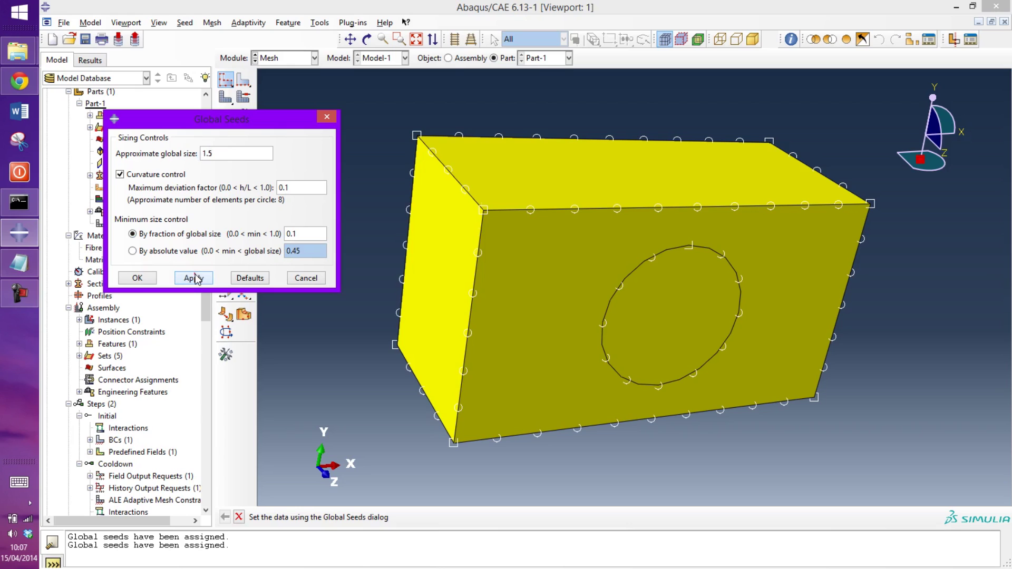
click(137, 279)
Step: Mesh Part-1 into 9386 elements and orbit the block to inspect the refinement around the fibre
click(211, 23)
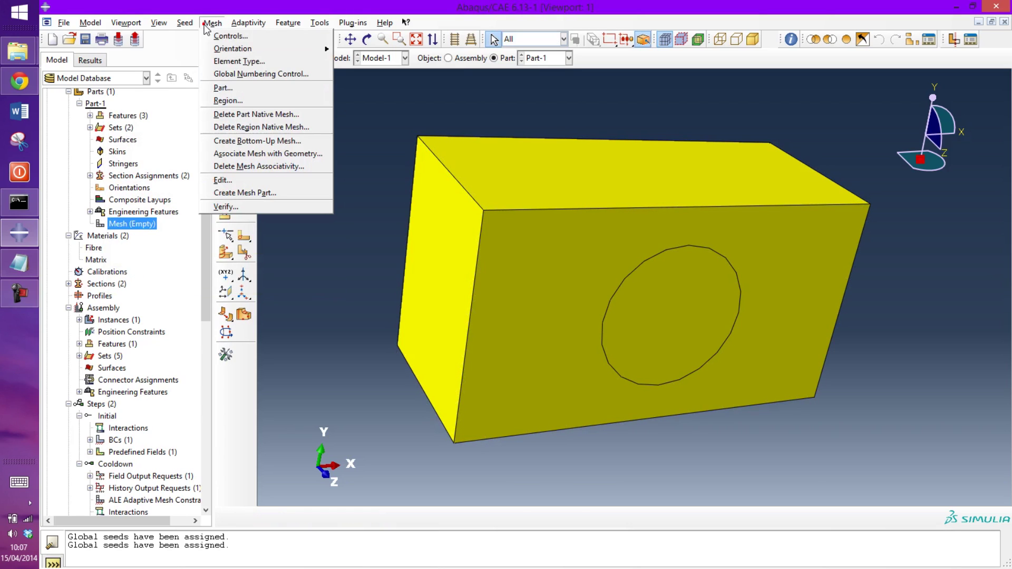
click(255, 89)
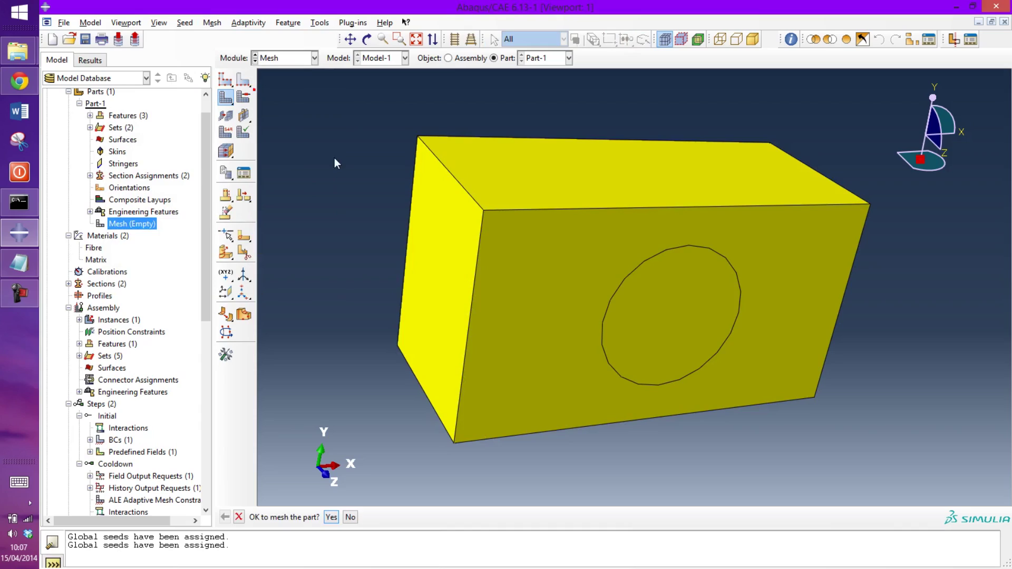
click(331, 517)
ctrl+alt+drag(678, 214, 651, 217)
ctrl+alt+drag(663, 253, 628, 264)
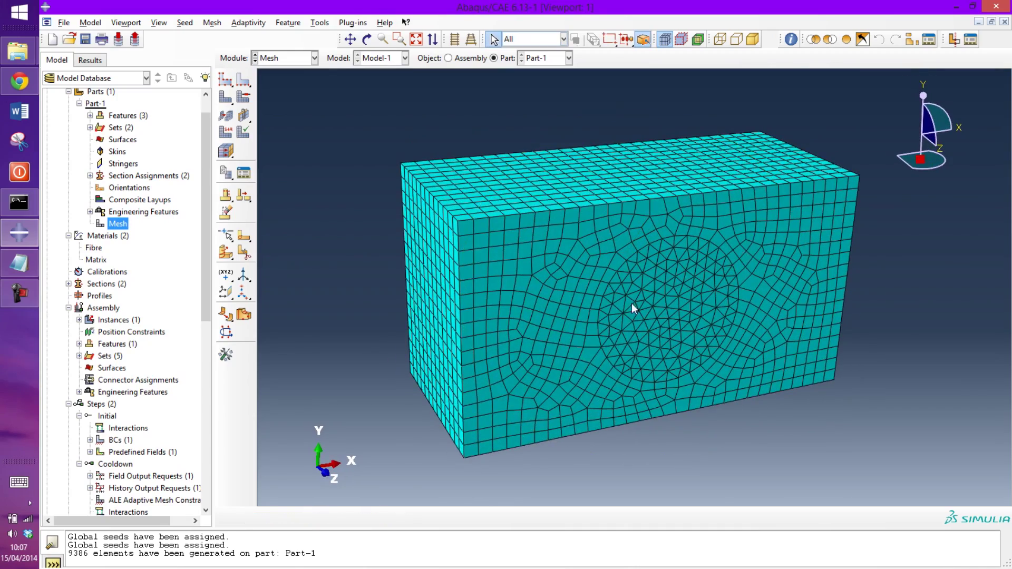
ctrl+alt+drag(631, 308, 643, 287)
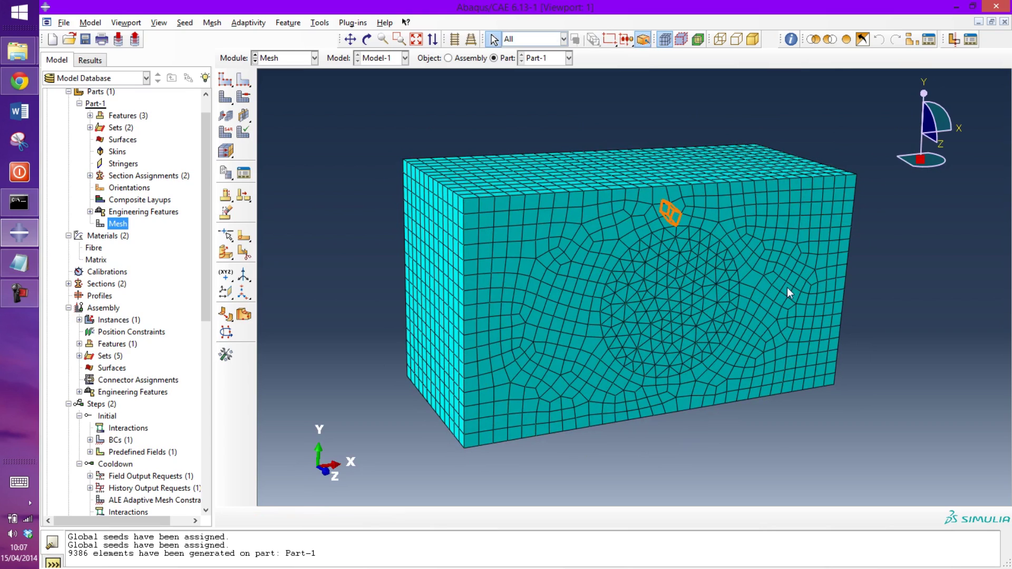
ctrl+alt+drag(617, 261, 627, 246)
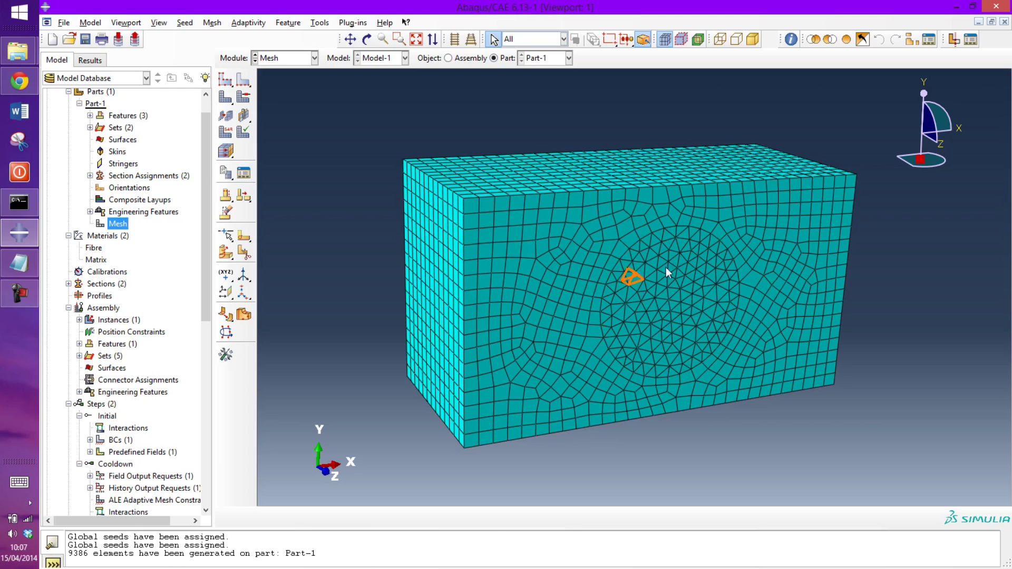
middle_click(694, 286)
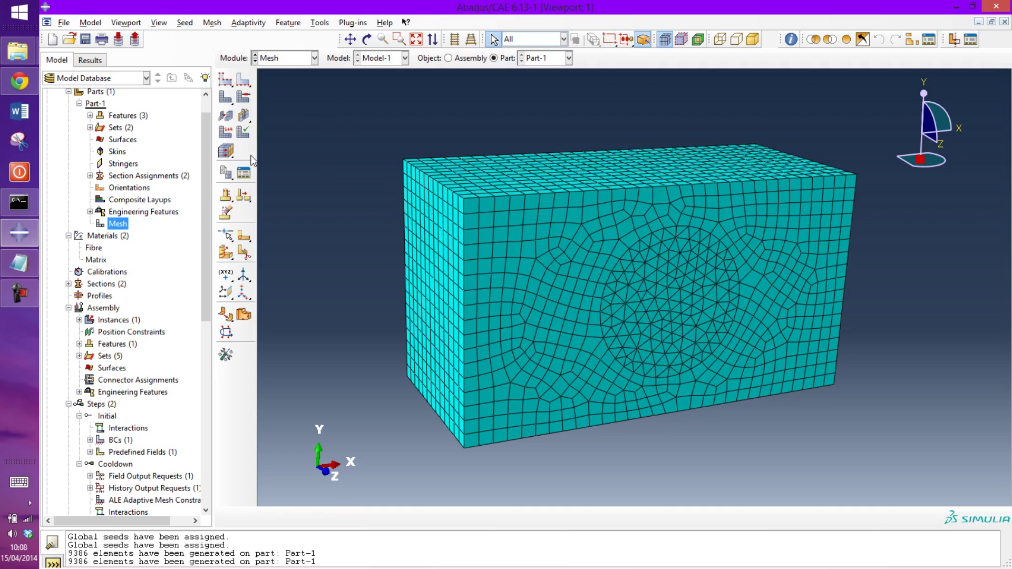
scroll(208, 165, down, 10)
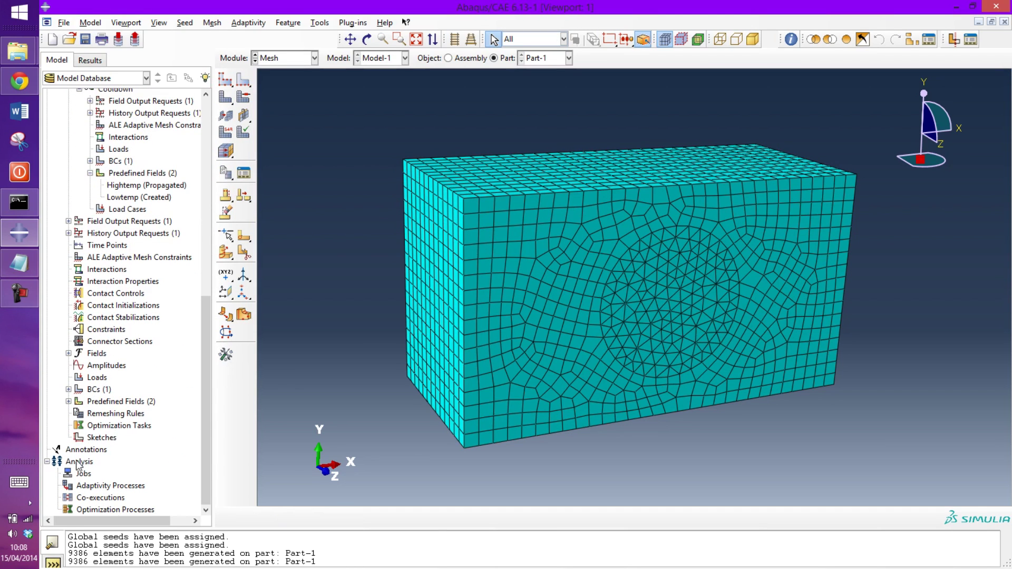
Step: Create analysis job Job-1 with default settings
double_click(83, 473)
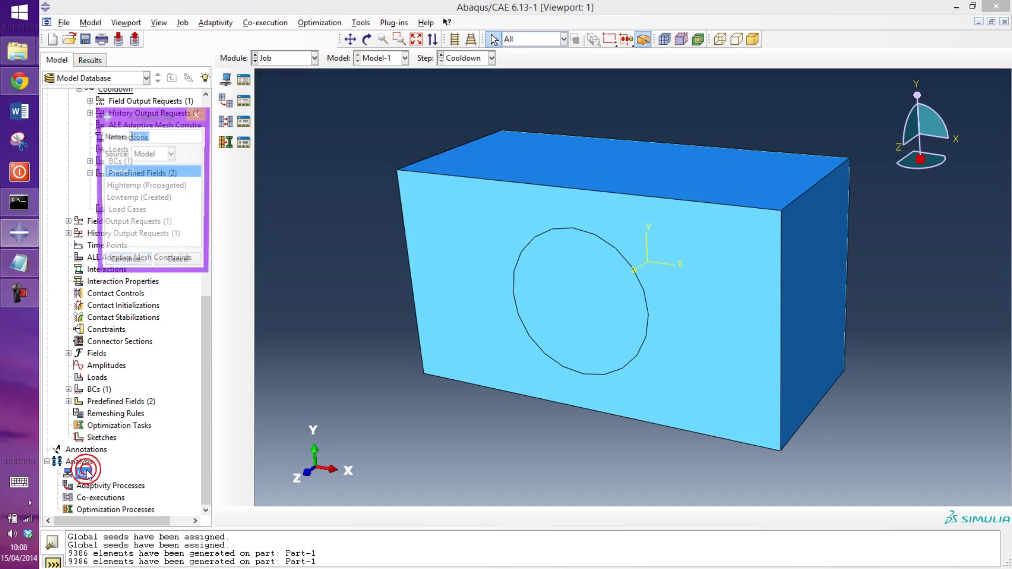
click(127, 263)
click(172, 424)
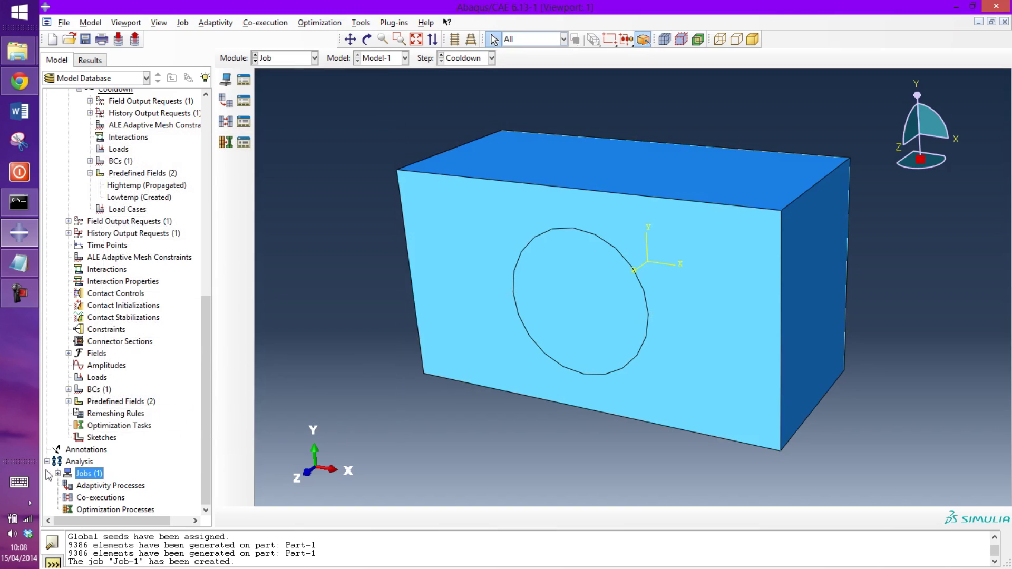
Step: Submit Job-1, overwriting the existing job files, and let it complete
click(58, 474)
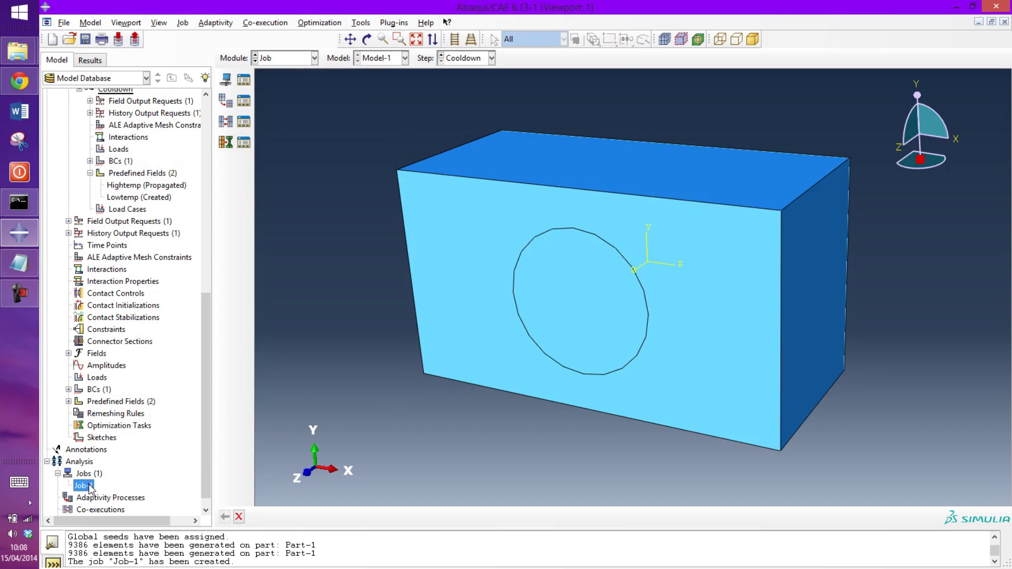
right_click(82, 485)
click(107, 498)
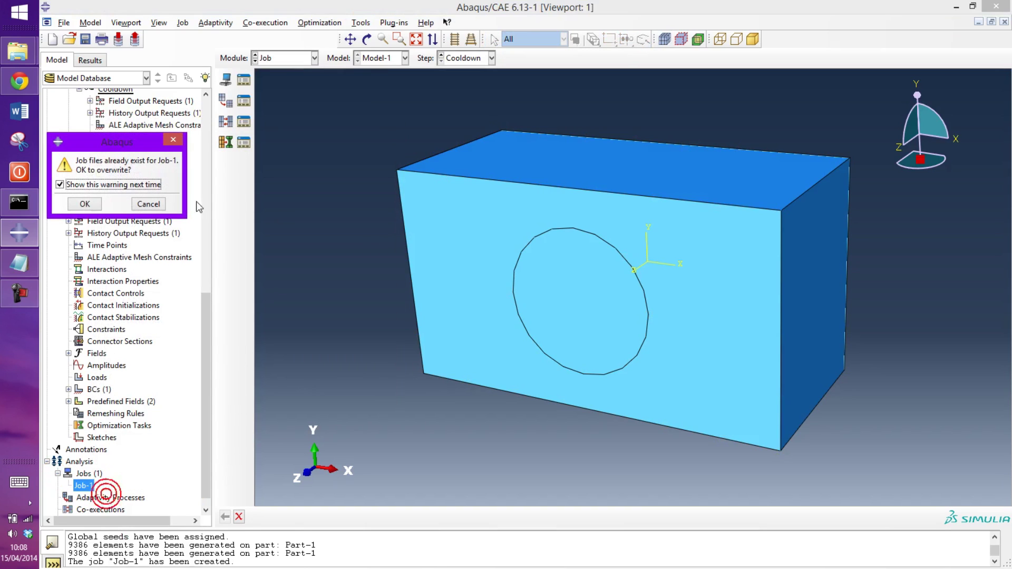
click(94, 208)
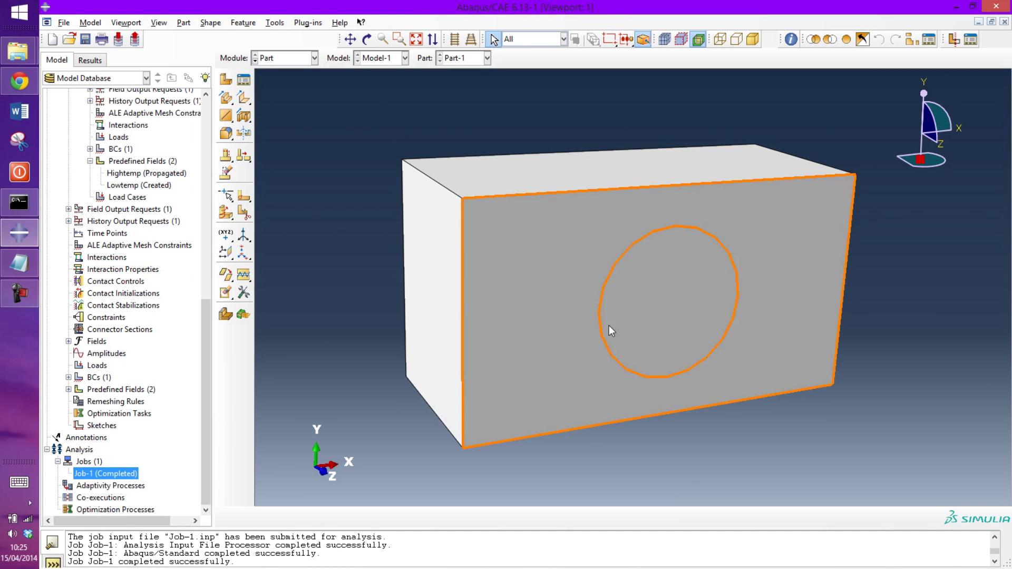
Step: Open Job-1 results and examine the Mises contour peaking at 7.298e+07 around the fibre
right_click(137, 481)
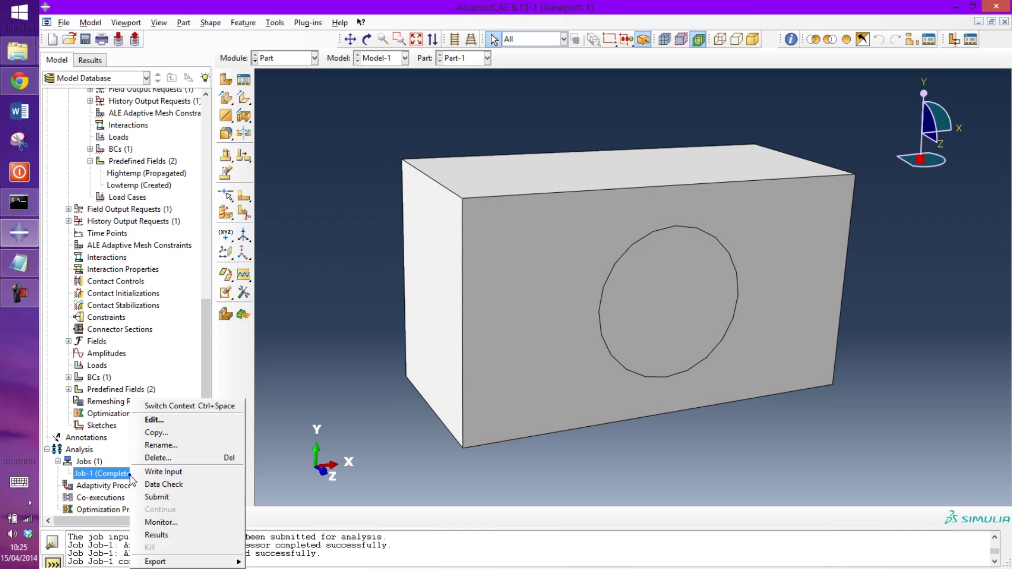
click(169, 533)
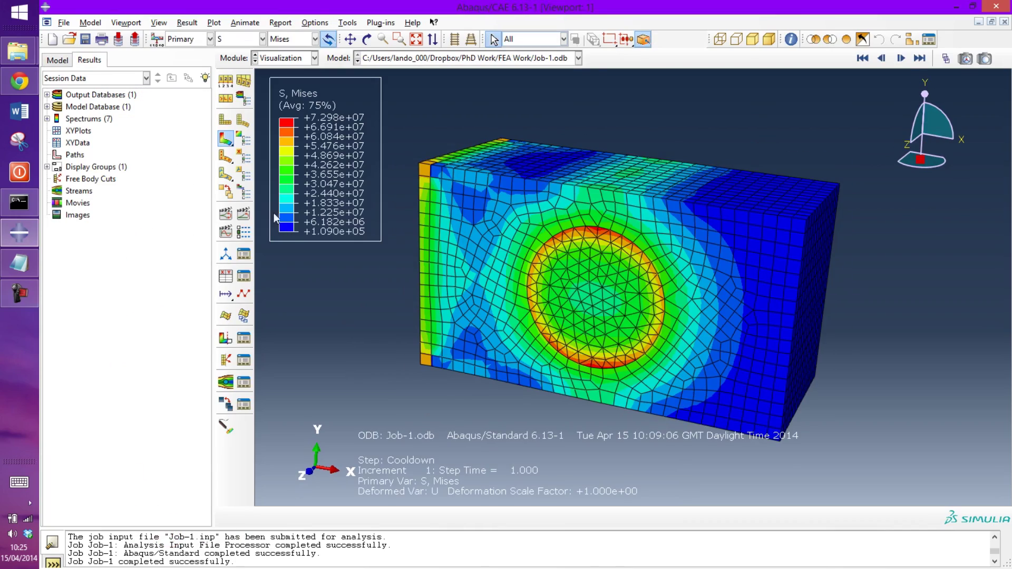
ctrl+alt+drag(529, 209, 508, 232)
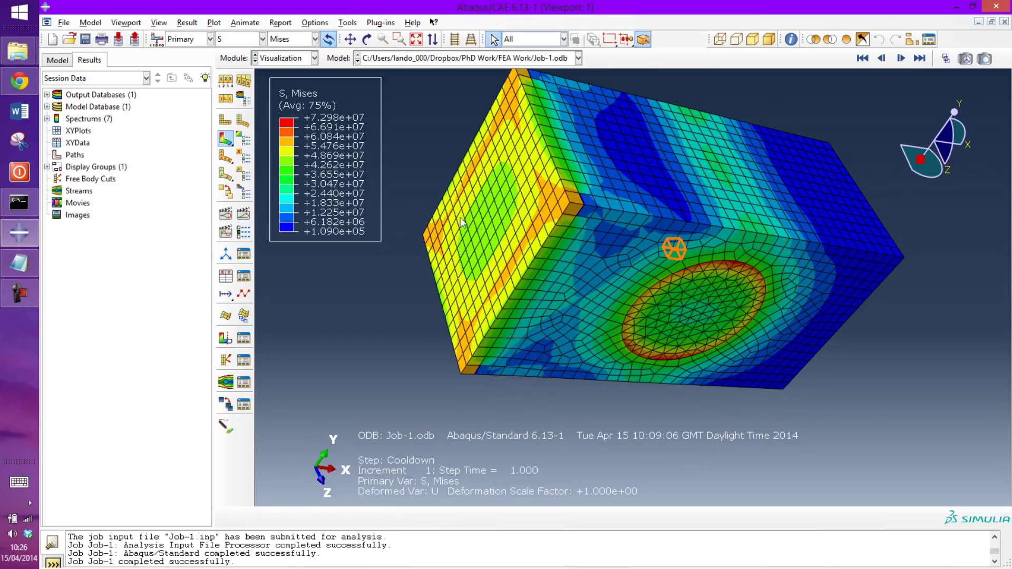
ctrl+alt+drag(617, 242, 689, 208)
scroll(688, 207, up, 2)
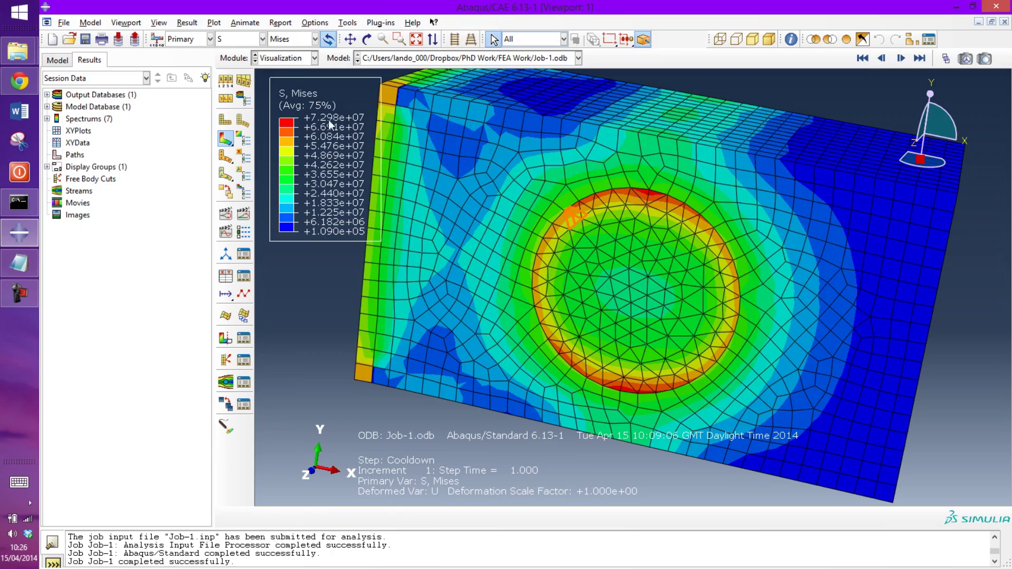
scroll(705, 283, down, 2)
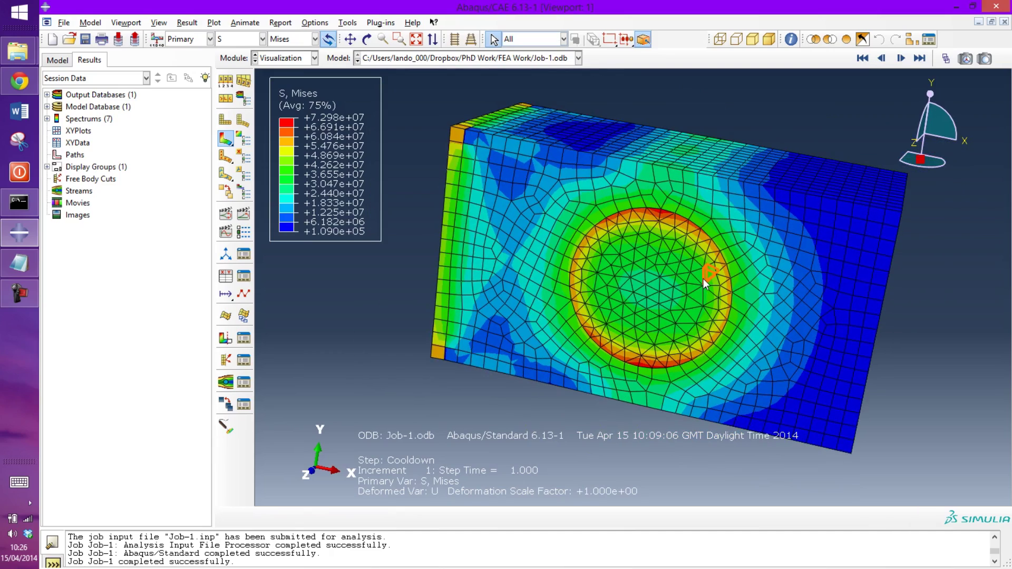
scroll(705, 283, up, 2)
ctrl+alt+drag(681, 260, 737, 290)
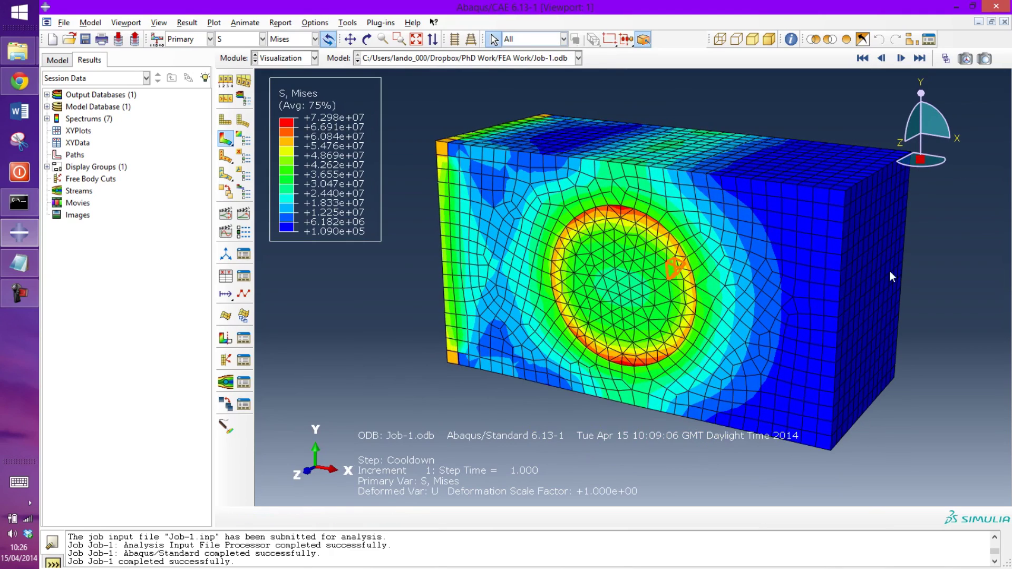
scroll(890, 271, up, 2)
scroll(890, 271, down, 2)
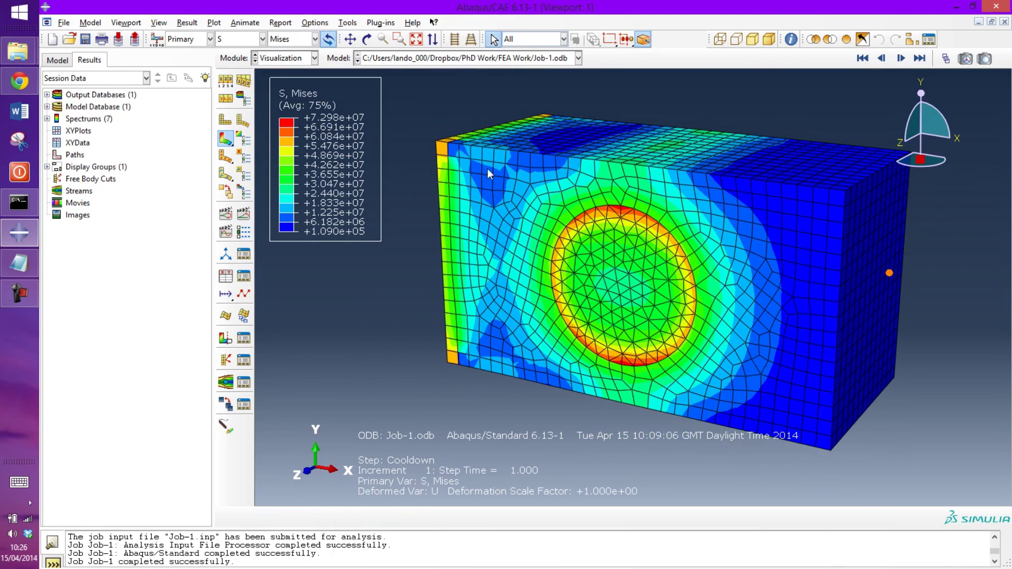